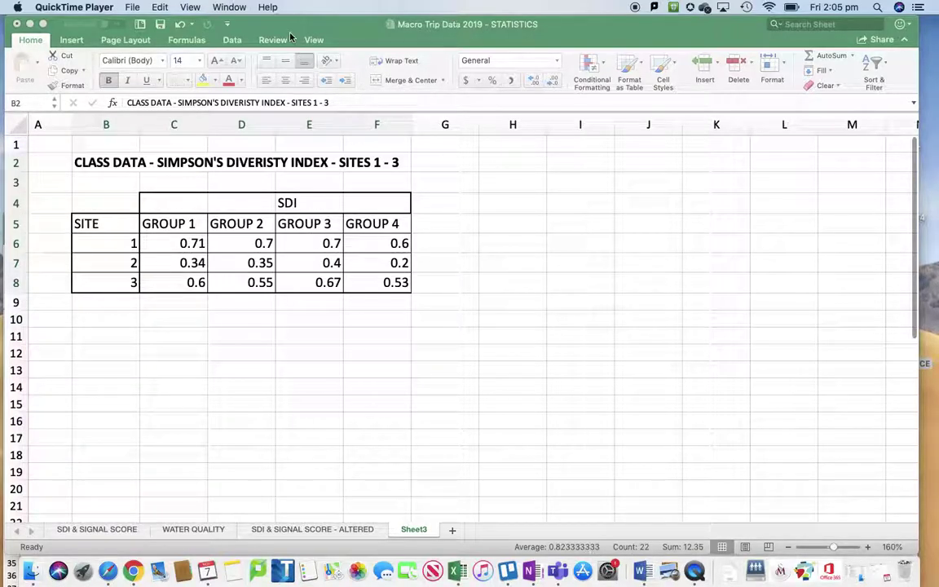
# Enable the Analysis ToolPak add-in in Excel.
pyautogui.click(260, 29)
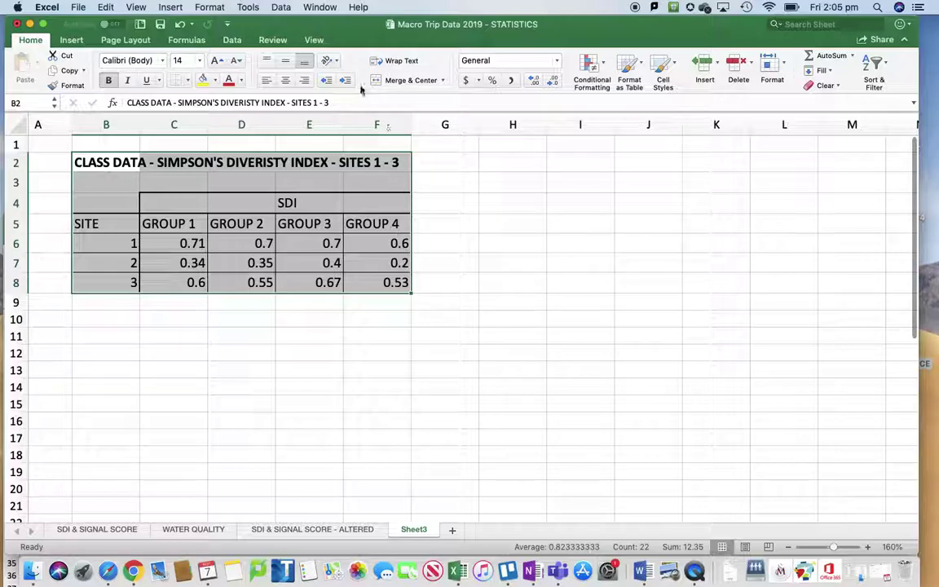
pyautogui.click(249, 8)
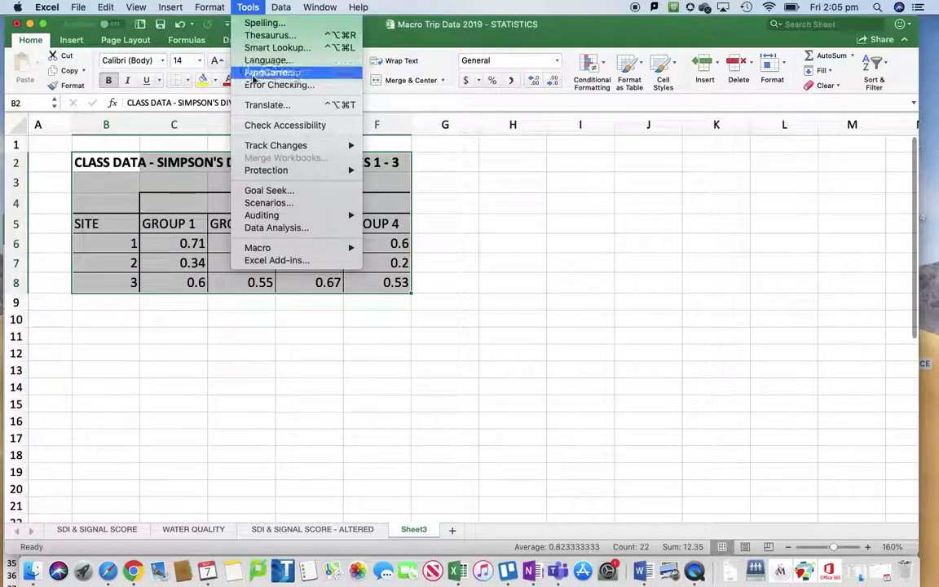
pyautogui.click(272, 261)
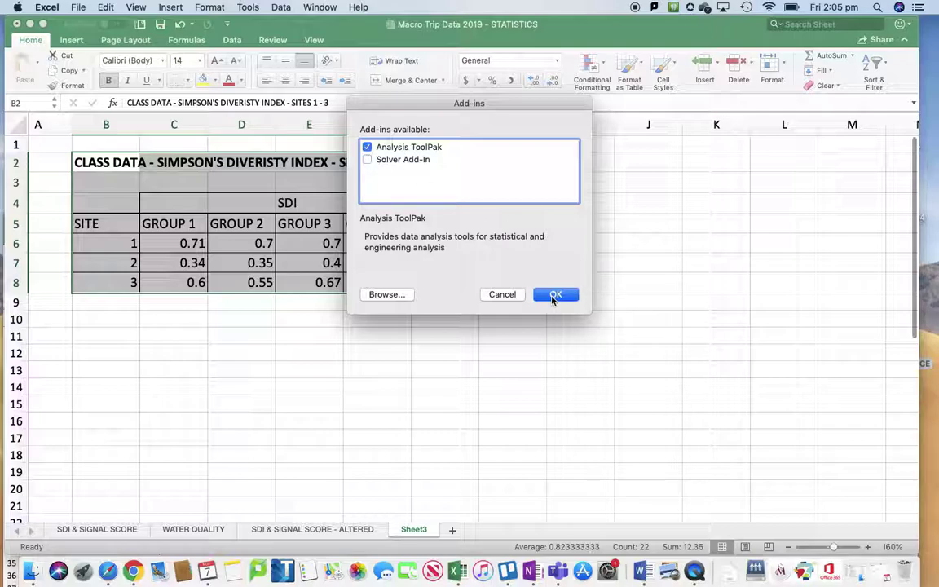
pyautogui.click(553, 298)
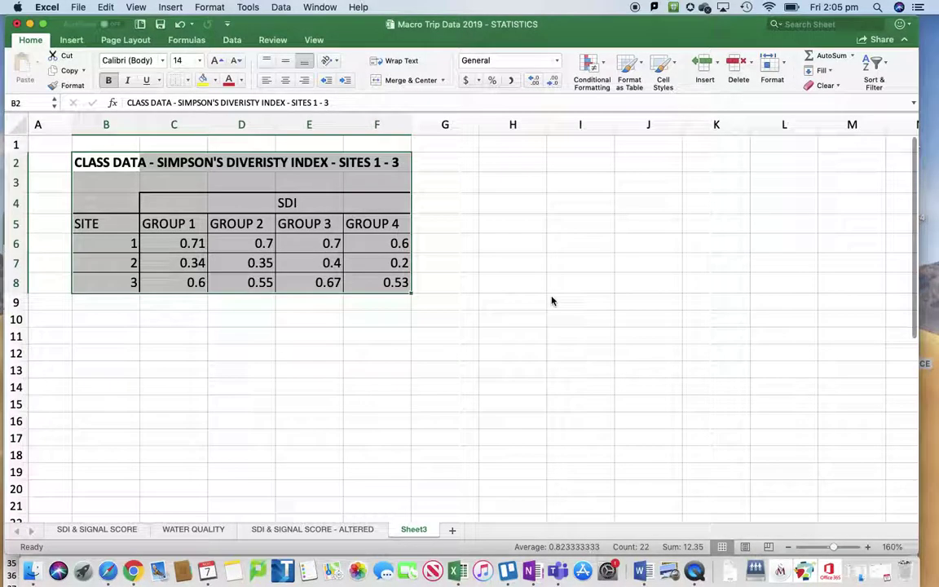
pyautogui.click(470, 208)
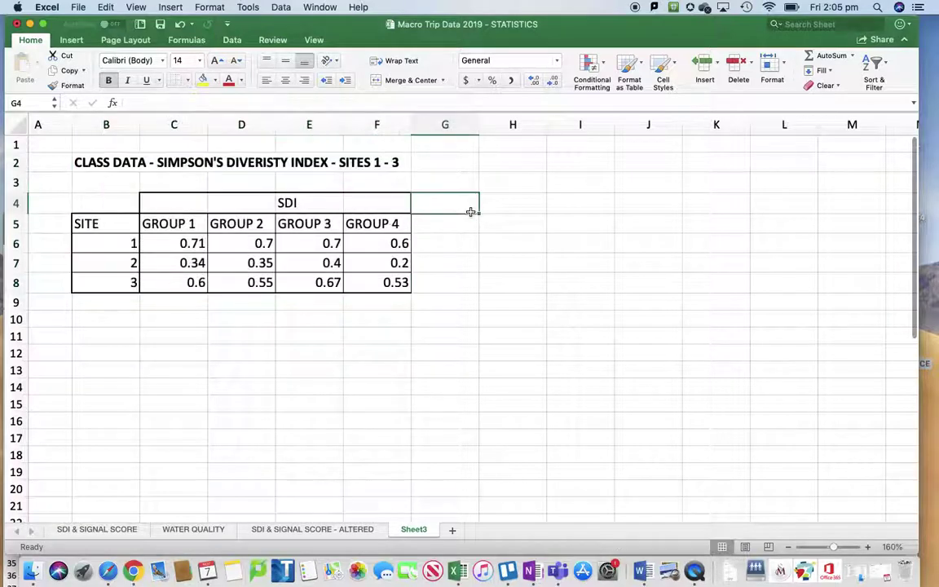
# Select the SDI values in C6:F8 and start the Descriptive Statistics analysis tool.
pyautogui.click(232, 40)
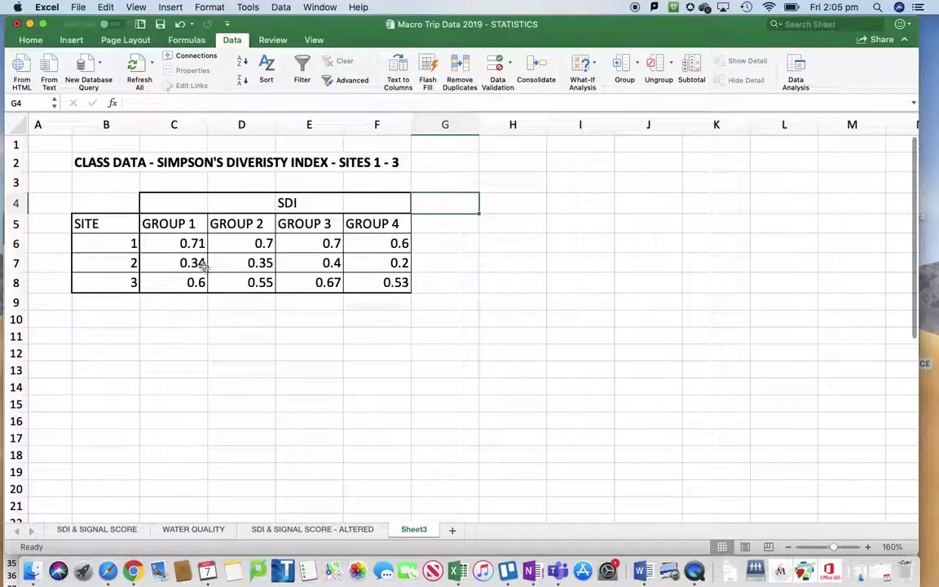
pyautogui.moveTo(161, 243); pyautogui.dragTo(375, 282)
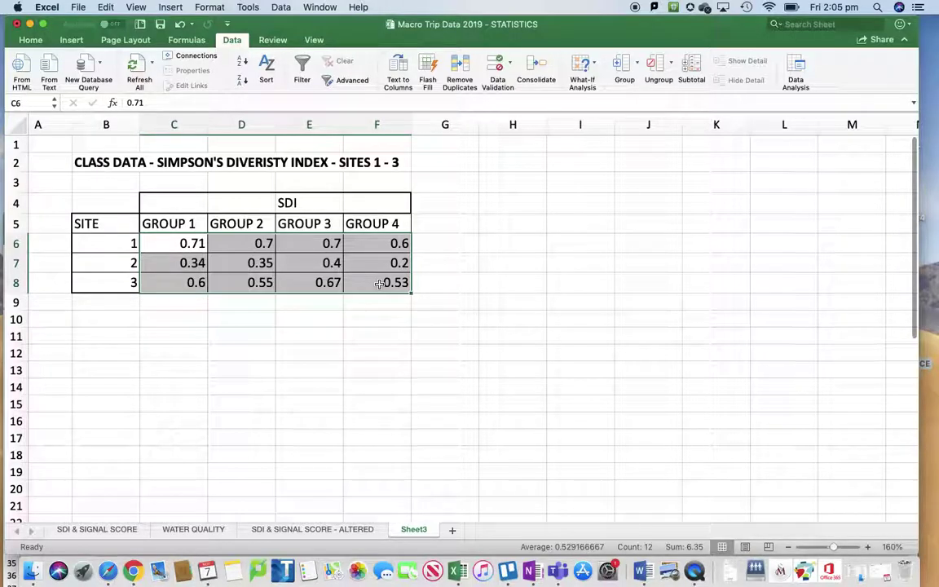
pyautogui.click(796, 71)
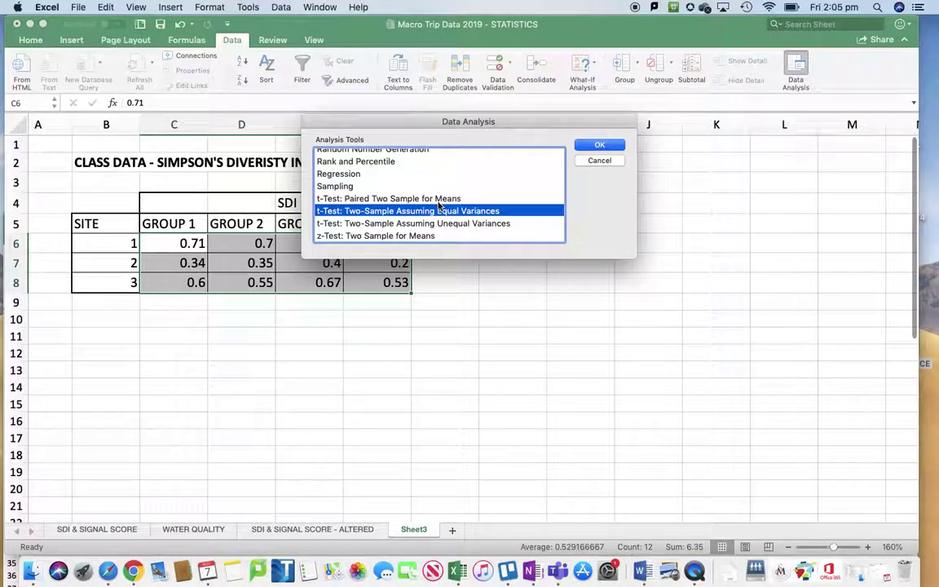
pyautogui.scroll(6, 437, 204)
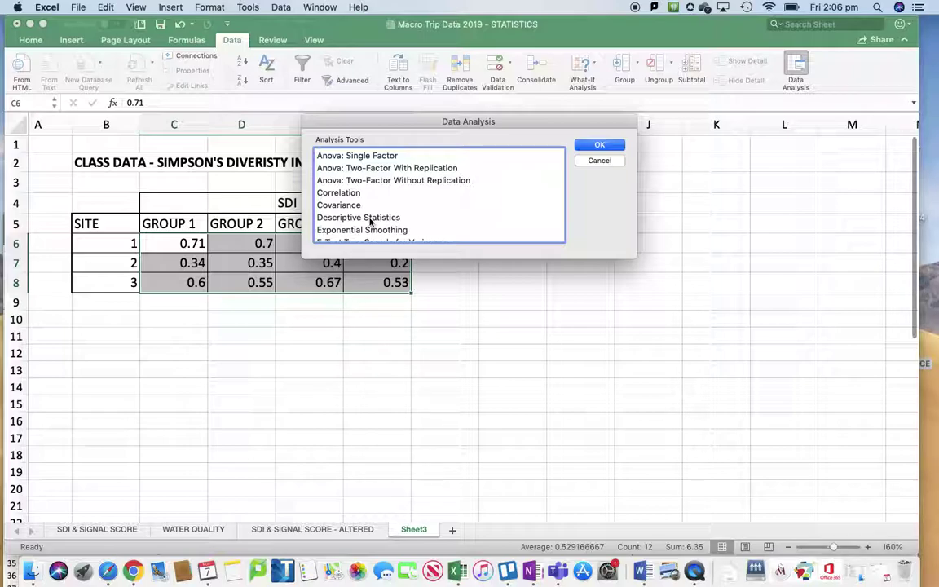
pyautogui.click(371, 217)
pyautogui.click(599, 145)
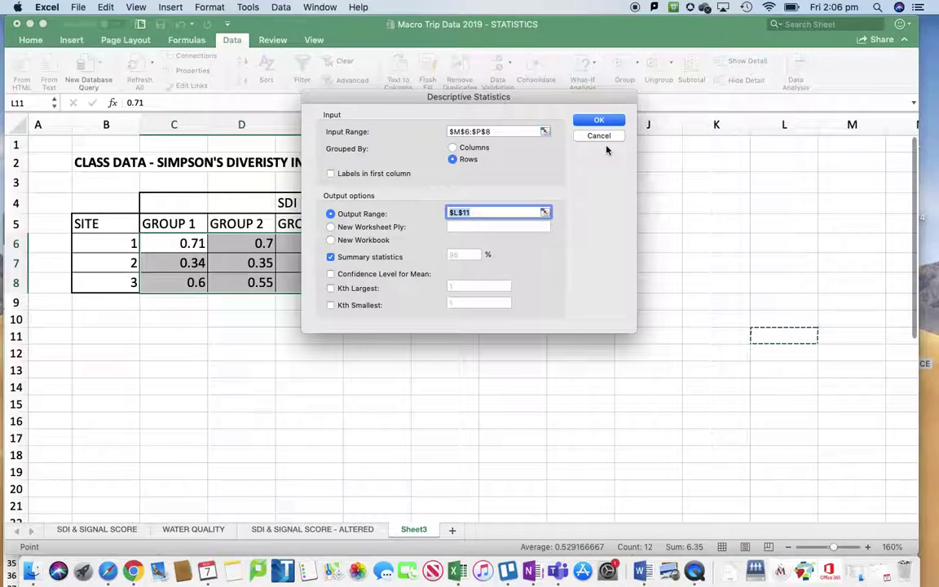
# Set the Descriptive Statistics input range to the SDI values in $C$6:$F$8.
pyautogui.moveTo(409, 98); pyautogui.dragTo(545, 97)
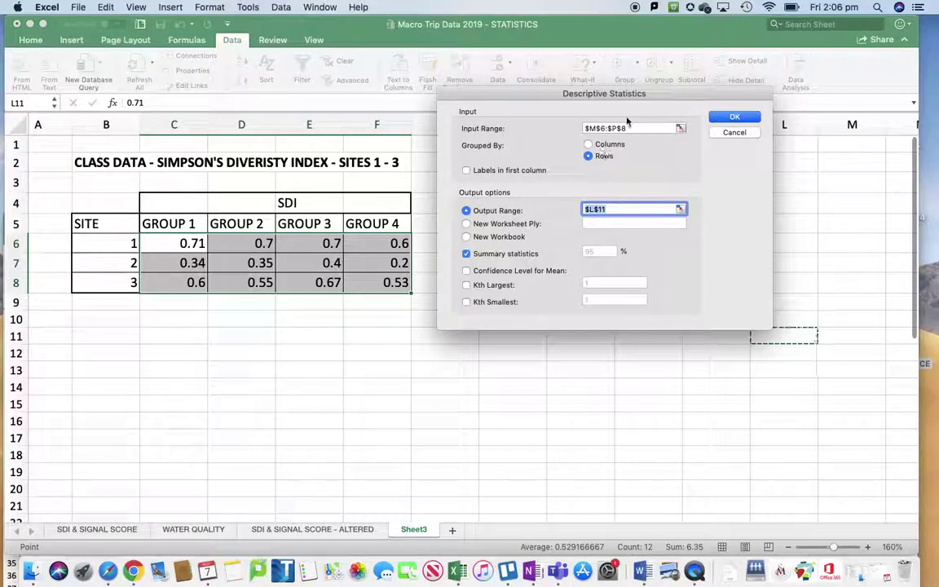
pyautogui.click(680, 129)
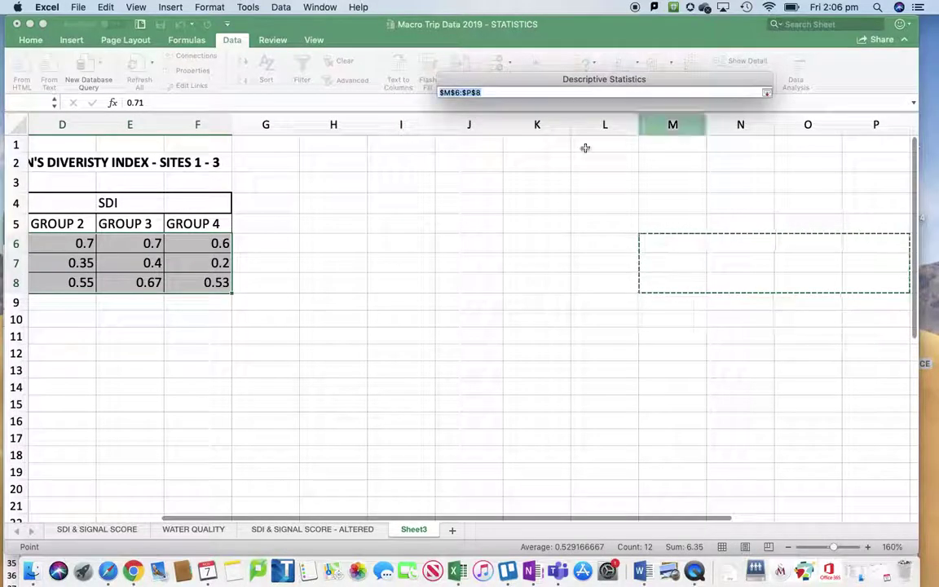
pyautogui.hscroll(-5, 330, 222)
pyautogui.moveTo(198, 241); pyautogui.dragTo(402, 280)
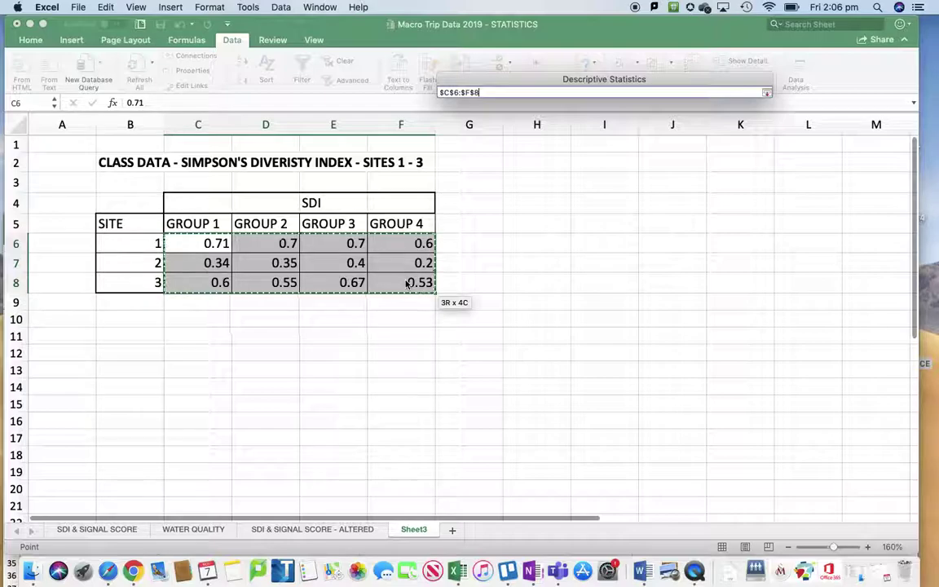
pyautogui.click(766, 93)
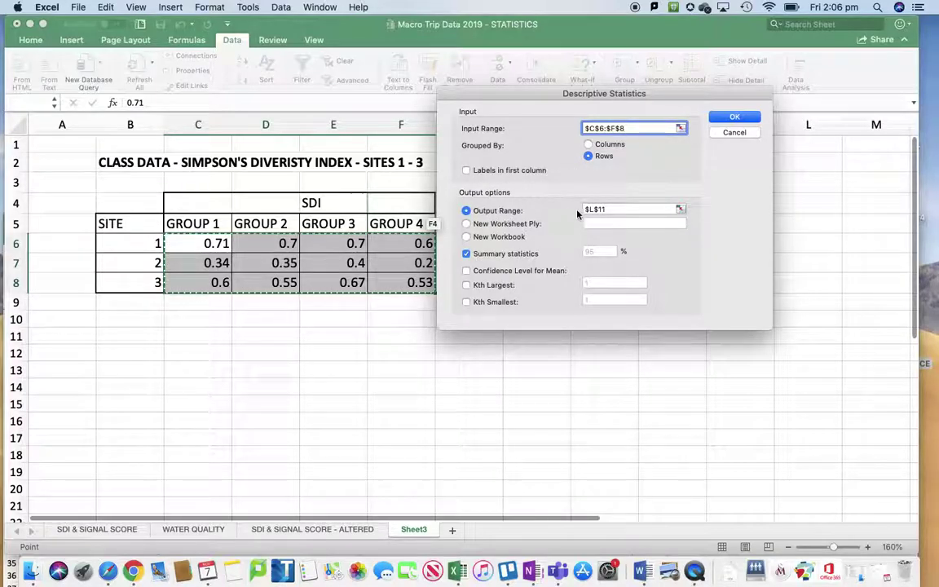
# Set the output range to $B$10 and generate the summary statistics grouped by rows.
pyautogui.click(679, 210)
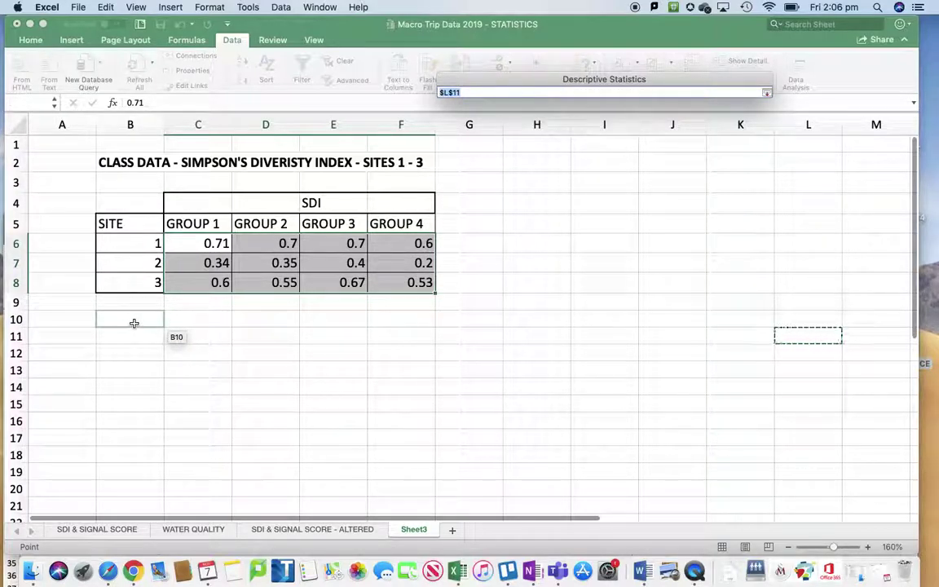
pyautogui.click(134, 323)
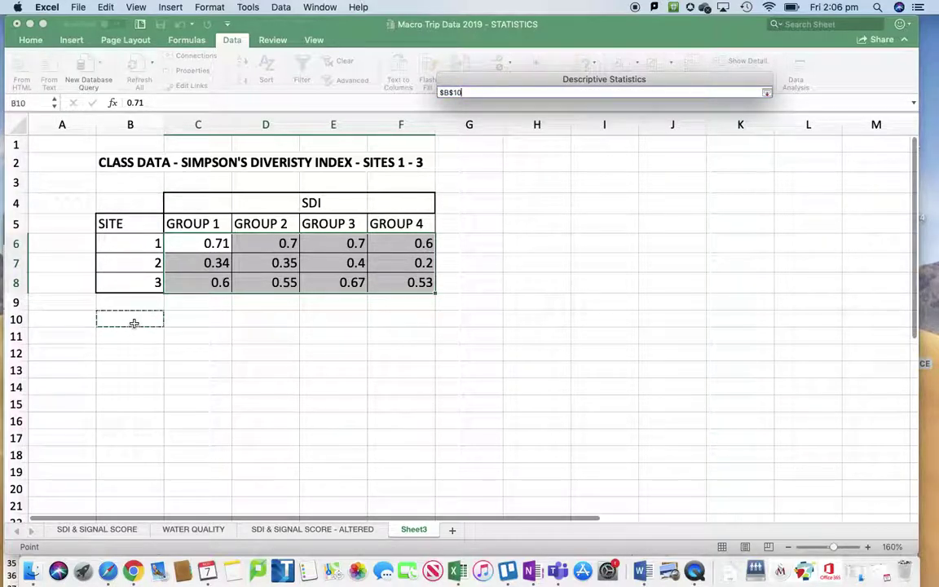
pyautogui.click(767, 92)
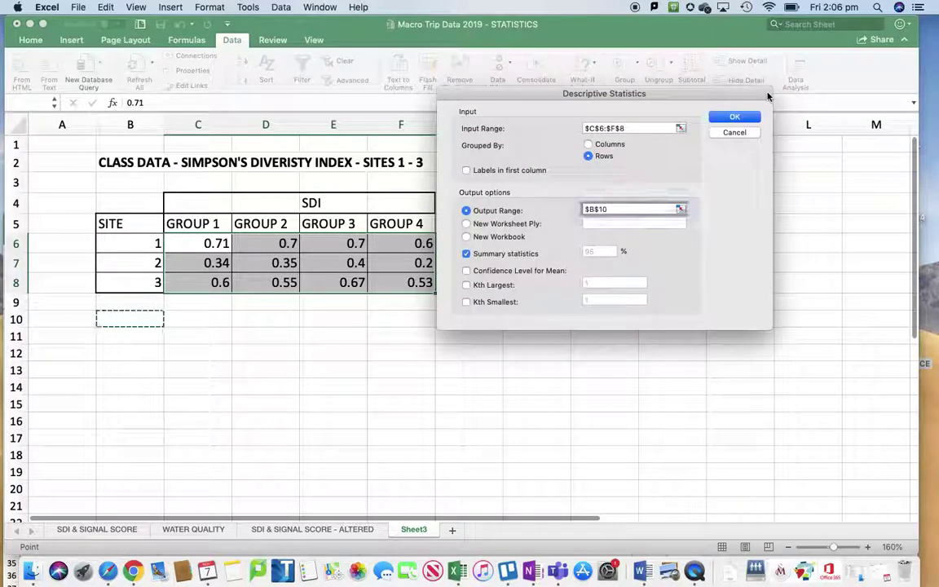
pyautogui.click(734, 119)
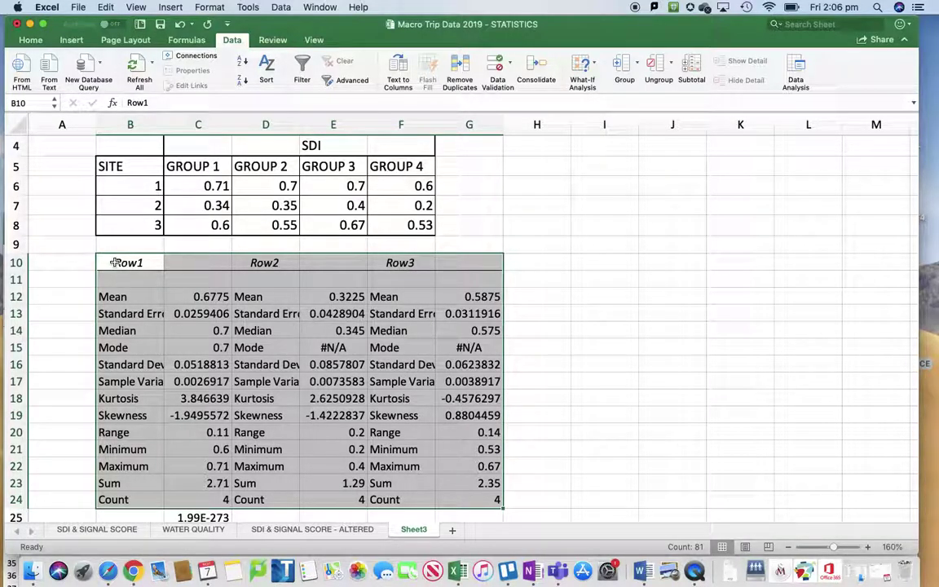
# Rename the Row1, Row2 and Row3 headings of the statistics output as SITE 1, SITE 2 and SITE 3.
pyautogui.click(253, 263)
pyautogui.click(145, 263)
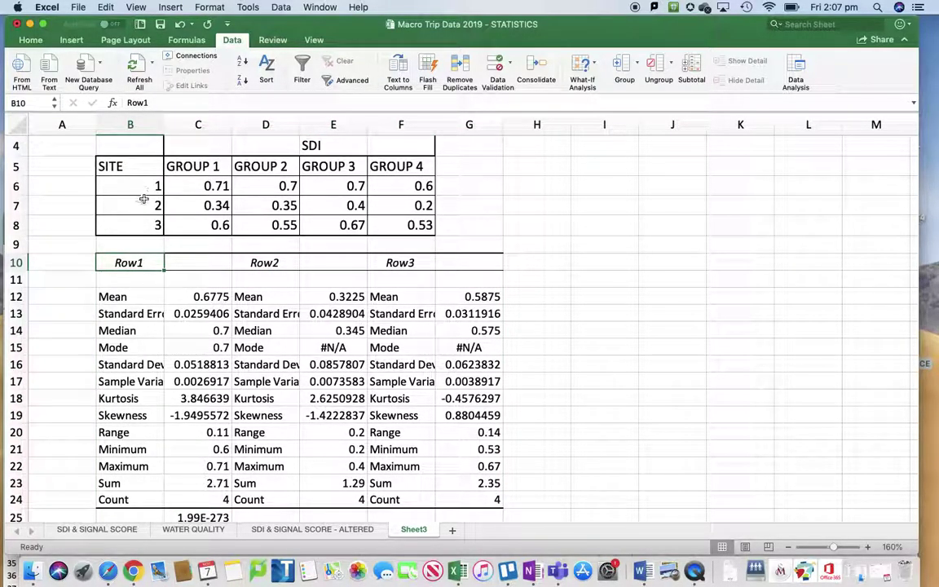
pyautogui.write('SITE 1')
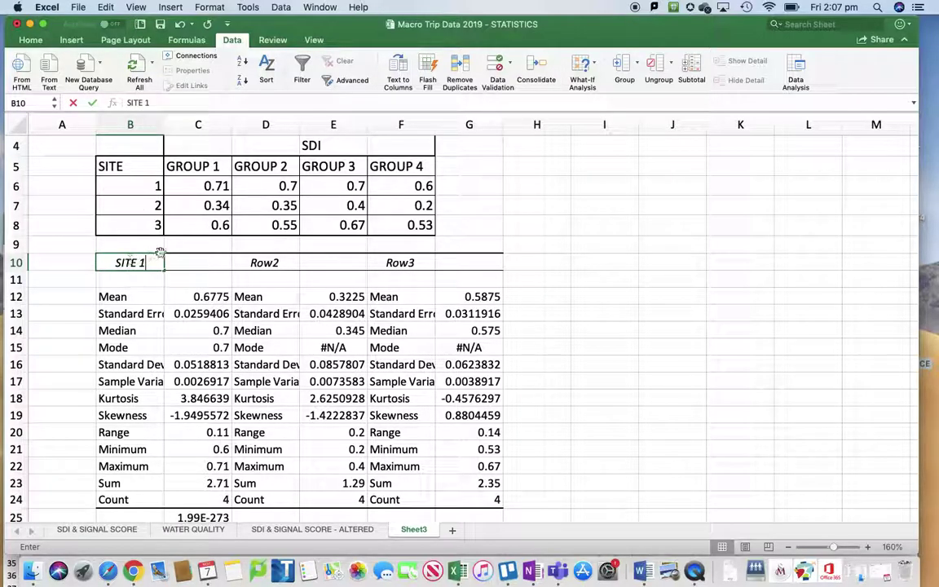
pyautogui.doubleClick(265, 263)
pyautogui.write('SITE 2')
pyautogui.click(400, 261)
pyautogui.write('SITE 3')
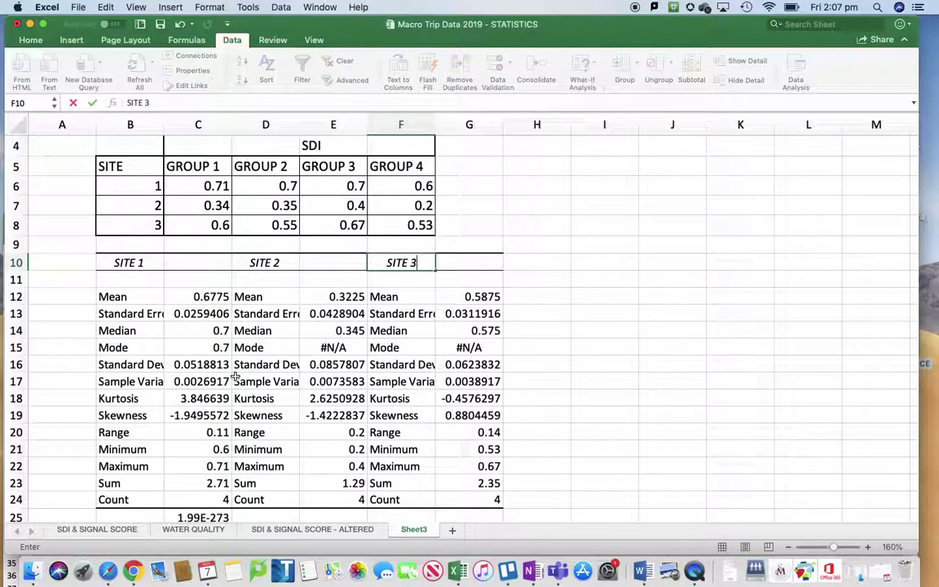
# Highlight the Mean, Standard Error and Standard Deviation rows of all three sites in yellow.
pyautogui.moveTo(114, 297); pyautogui.dragTo(466, 316)
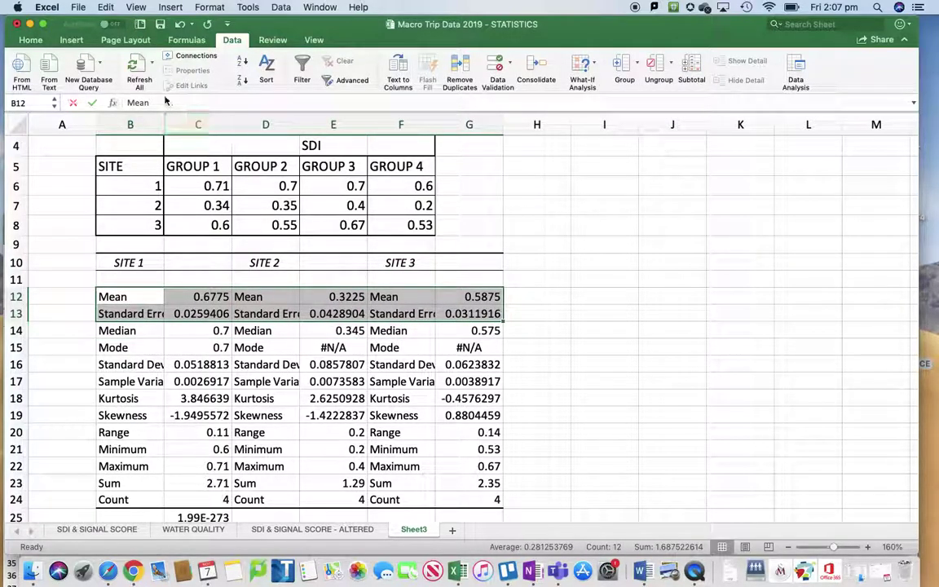
pyautogui.click(30, 39)
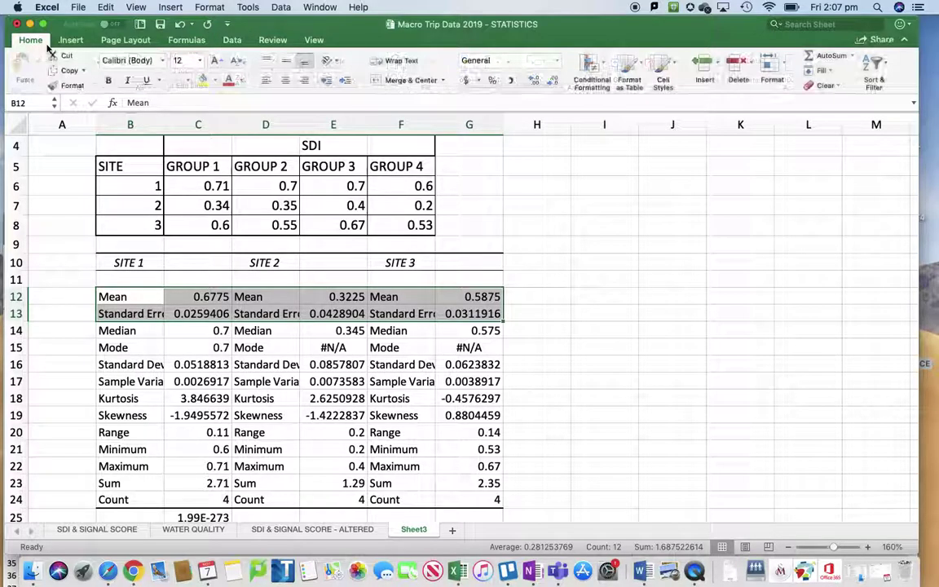
pyautogui.click(203, 81)
pyautogui.moveTo(110, 364); pyautogui.dragTo(459, 369)
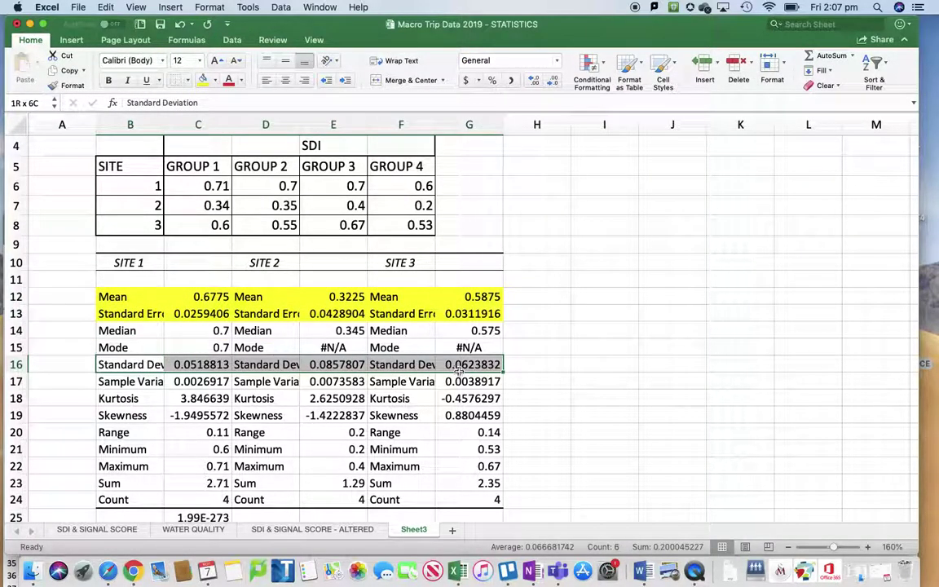
pyautogui.click(203, 80)
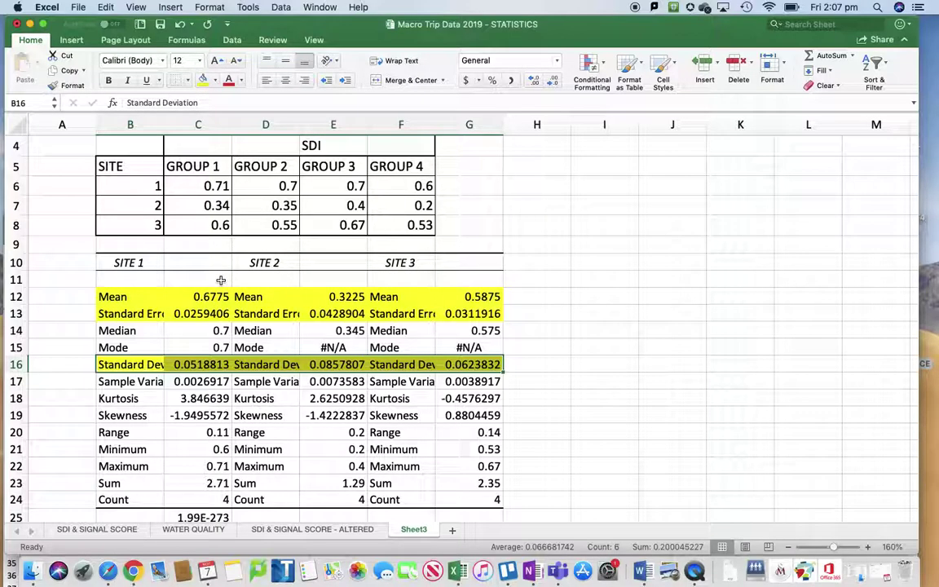
# Copy the Mean and Standard Error rows of all three sites to a summary area starting at B27.
pyautogui.scroll(1, 220, 279)
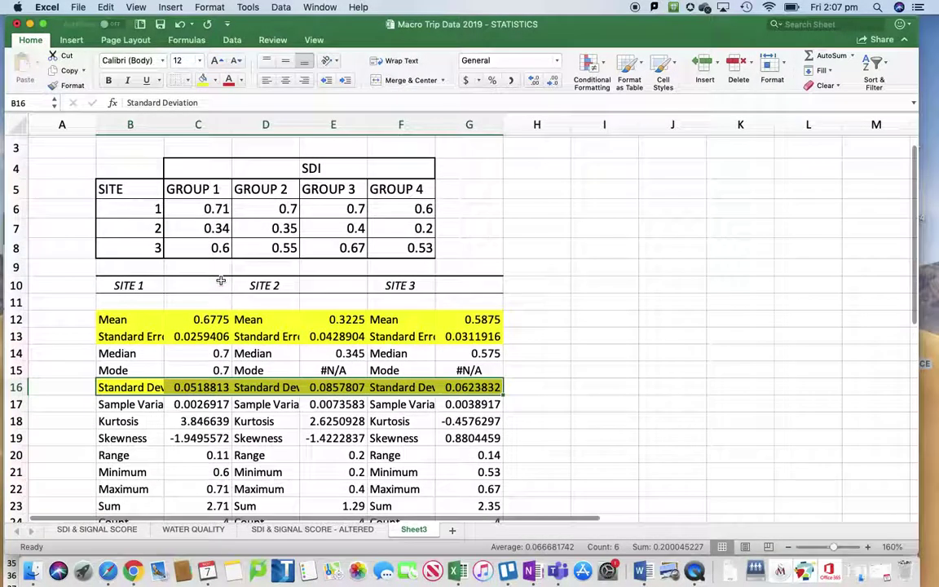
pyautogui.click(269, 302)
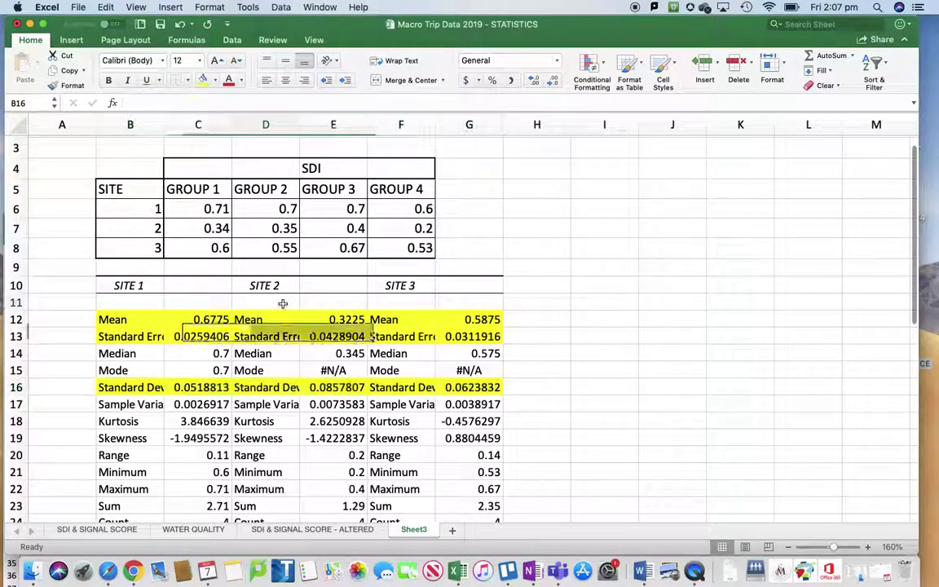
pyautogui.moveTo(106, 312); pyautogui.dragTo(479, 341)
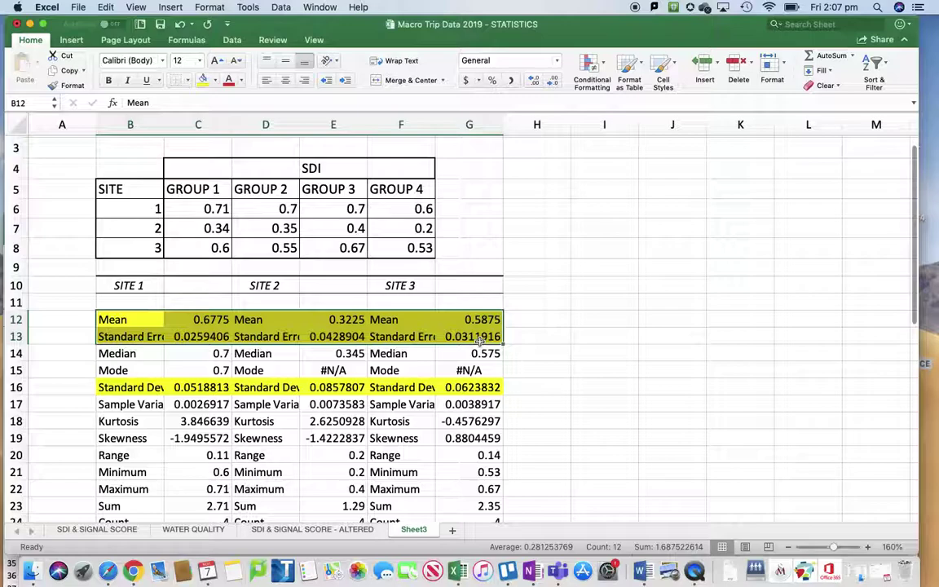
pyautogui.press('super+c')
pyautogui.scroll(-4, 603, 378)
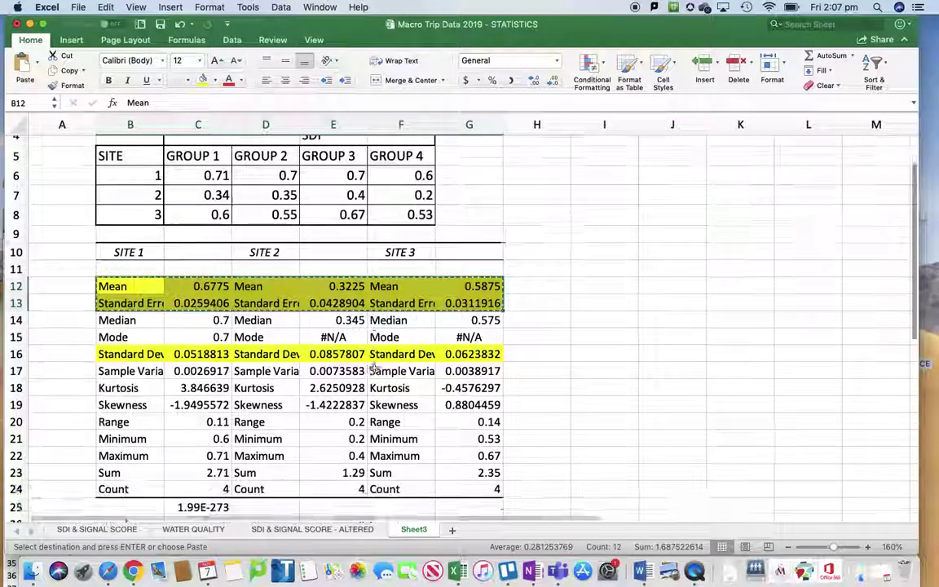
pyautogui.click(123, 453)
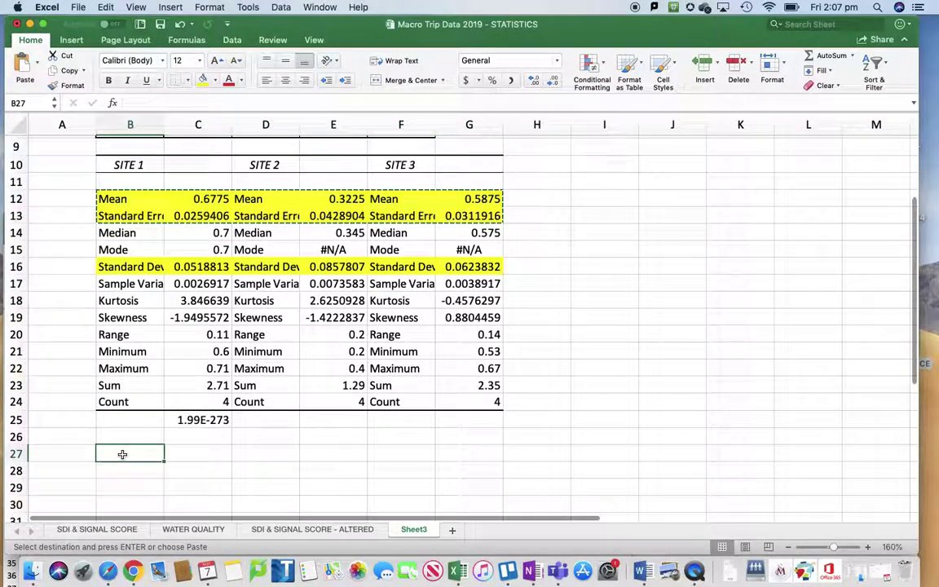
pyautogui.press('super+v')
# Copy the Standard Deviation row of all three sites to B29, below the copied Standard Error row.
pyautogui.moveTo(123, 266)
pyautogui.mouseDown()
pyautogui.moveTo(481, 267)
pyautogui.moveTo(480, 284)
pyautogui.moveTo(191, 261)
pyautogui.moveTo(130, 267)
pyautogui.mouseUp()
pyautogui.doubleClick(461, 283)
pyautogui.click(473, 266)
pyautogui.press('super+c')
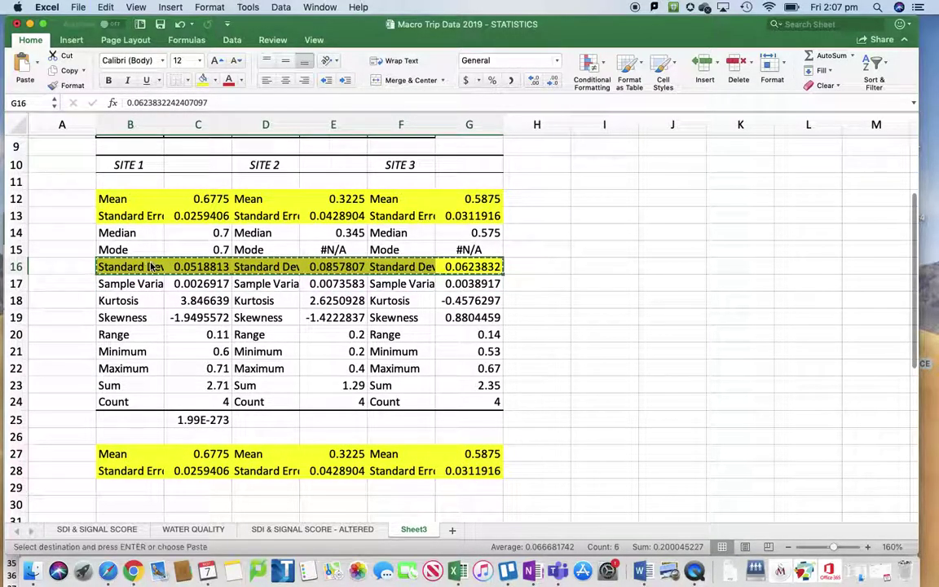
pyautogui.click(127, 486)
pyautogui.press('super+v')
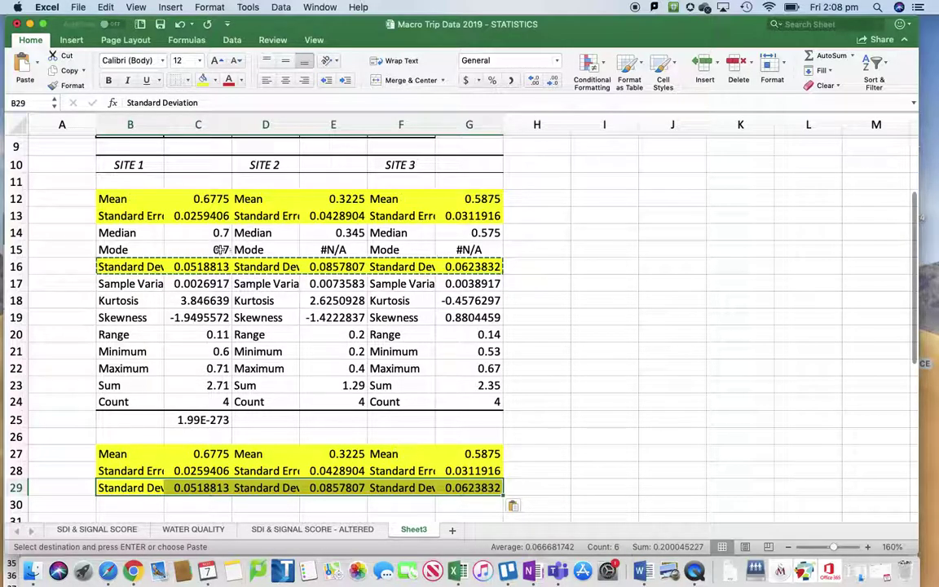
# Move the Site 2 summary values from E27:E29 to D27:D29, replacing the repeated labels.
pyautogui.moveTo(345, 453); pyautogui.dragTo(338, 487)
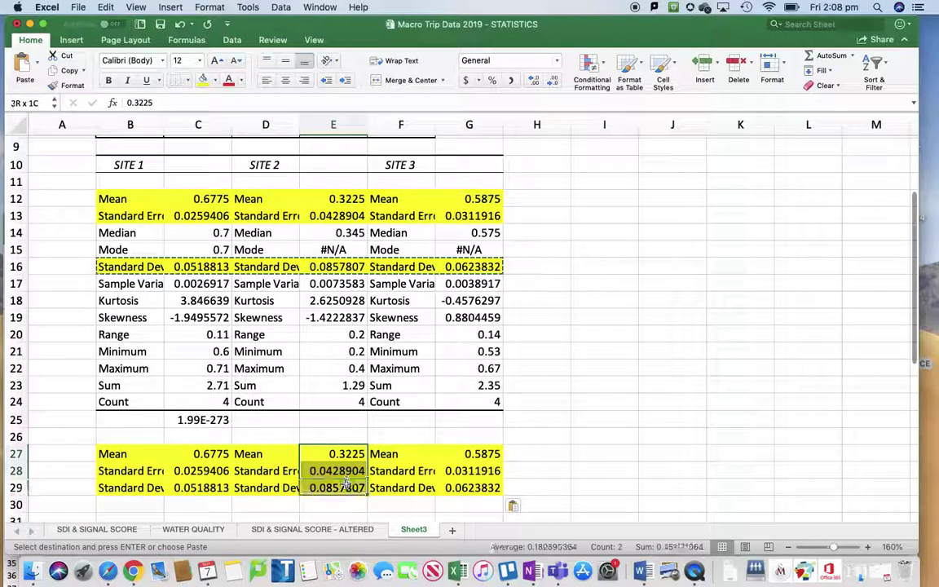
pyautogui.press('super+c')
pyautogui.click(269, 454)
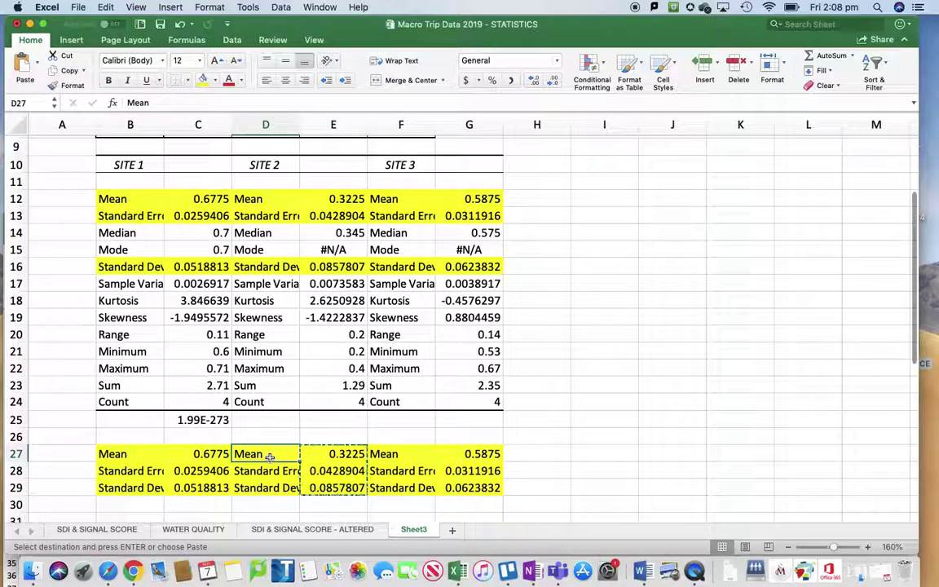
pyautogui.press('Return')
# Move the Site 3 summary values from G27:G29 to E27:E29 and clear the repeated labels in F27:F29.
pyautogui.moveTo(456, 454); pyautogui.dragTo(474, 487)
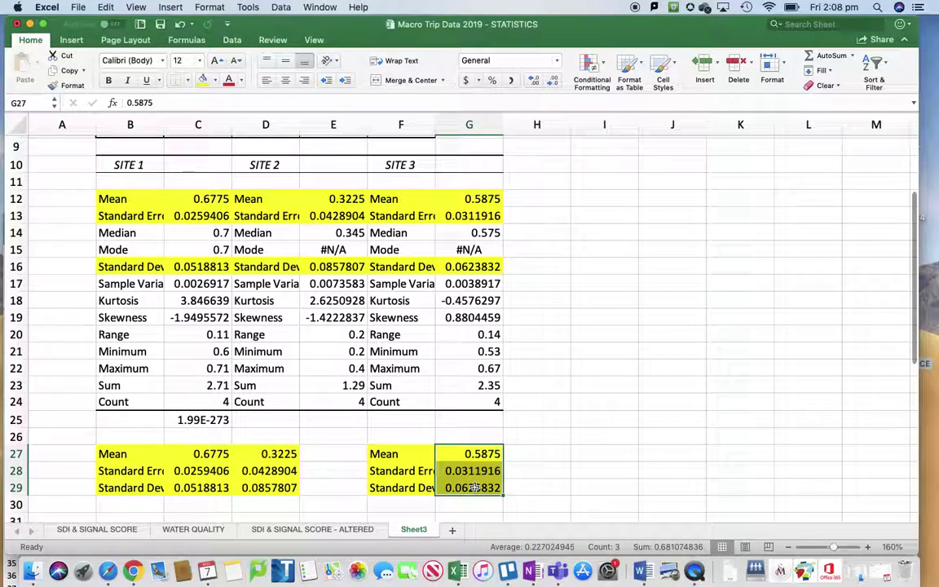
pyautogui.press('super+x')
pyautogui.click(325, 453)
pyautogui.press('Return')
pyautogui.moveTo(375, 453); pyautogui.dragTo(390, 489)
pyautogui.press('Delete')
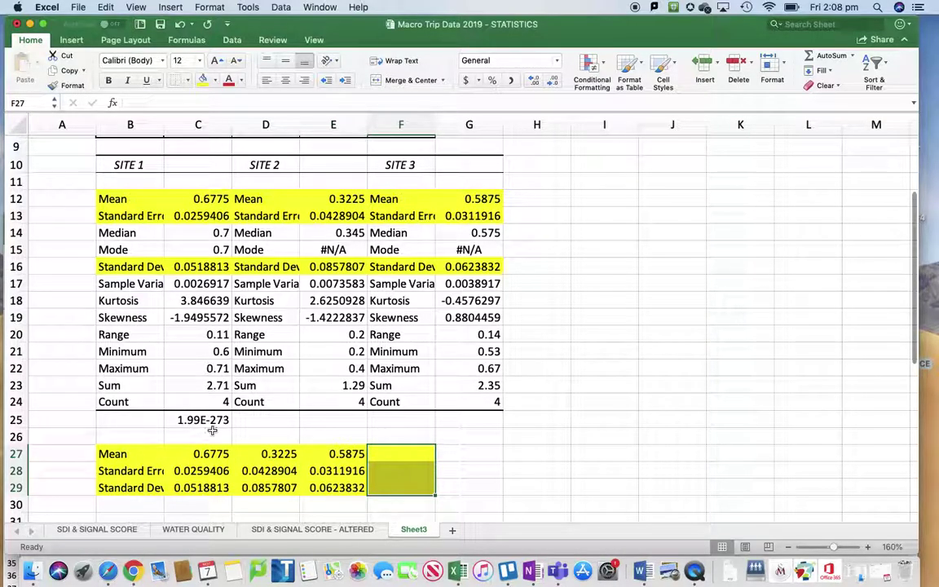
# Enter the headings SITE 1, SITE 2 and SITE 3 in C26:E26 above the summary values.
pyautogui.click(192, 436)
pyautogui.write('SITE 1')
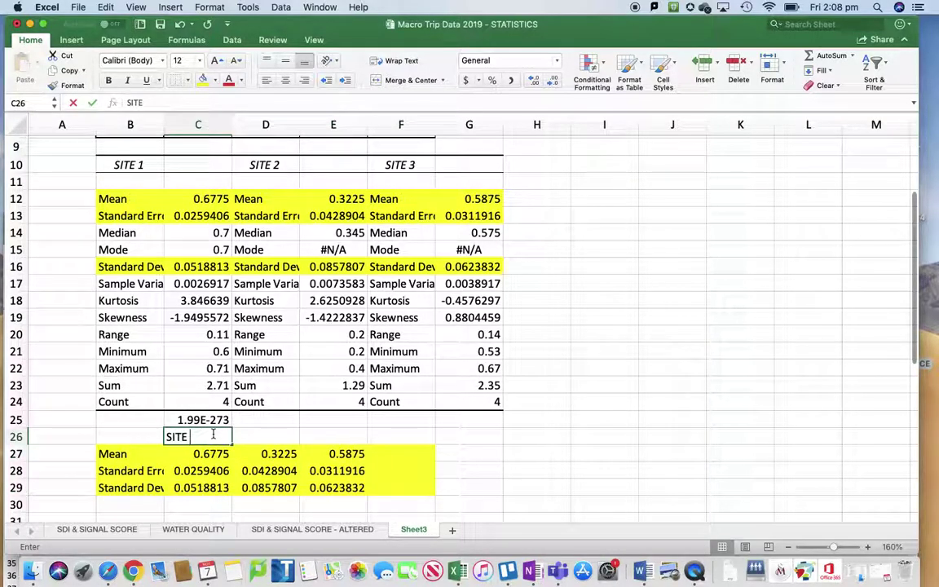
pyautogui.click(272, 434)
pyautogui.write('SITE 2')
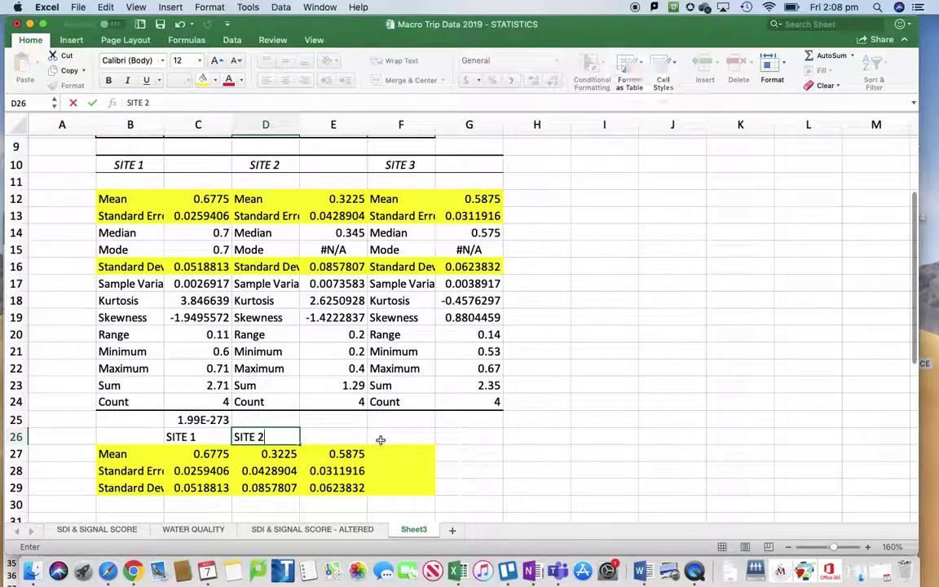
pyautogui.click(349, 437)
pyautogui.write('SITE 3')
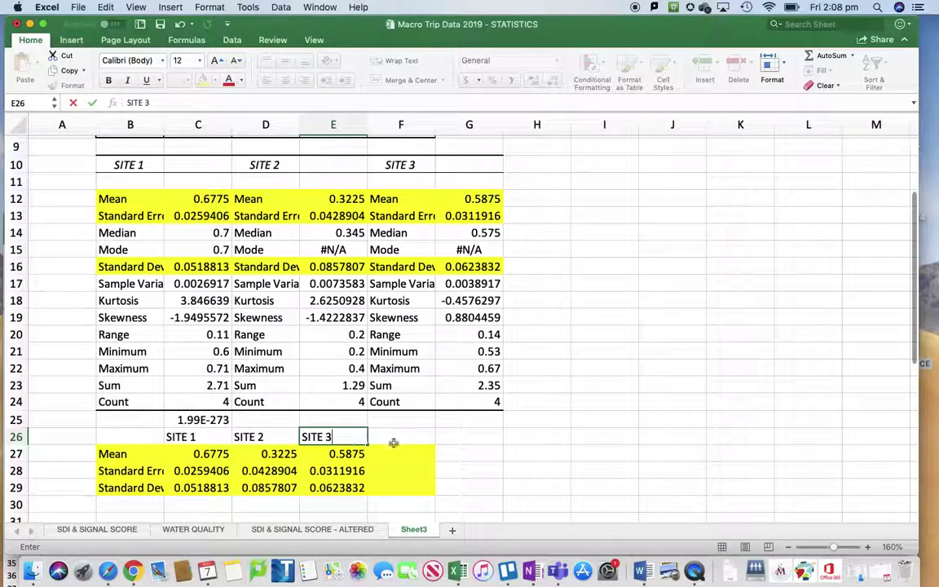
pyautogui.click(493, 448)
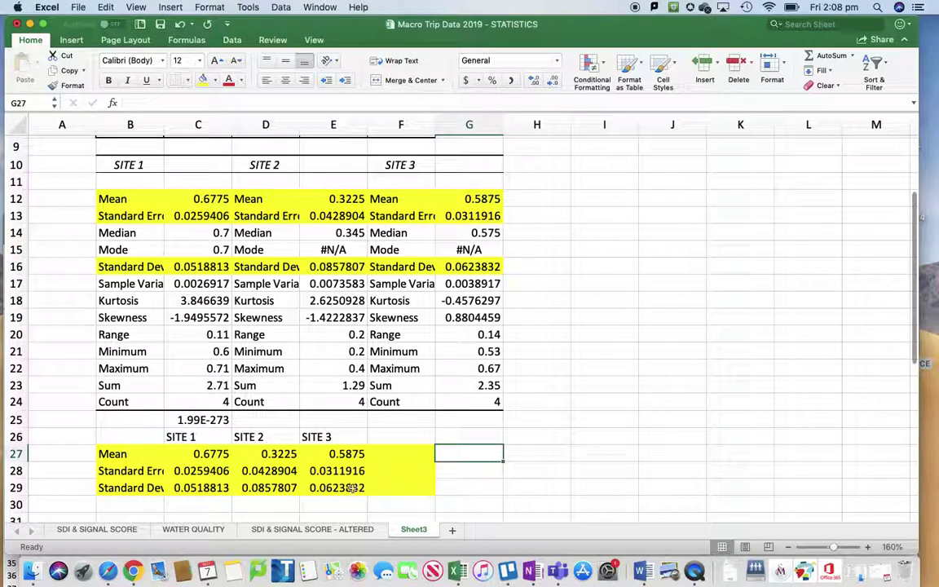
pyautogui.click(198, 453)
pyautogui.click(346, 453)
pyautogui.click(404, 453)
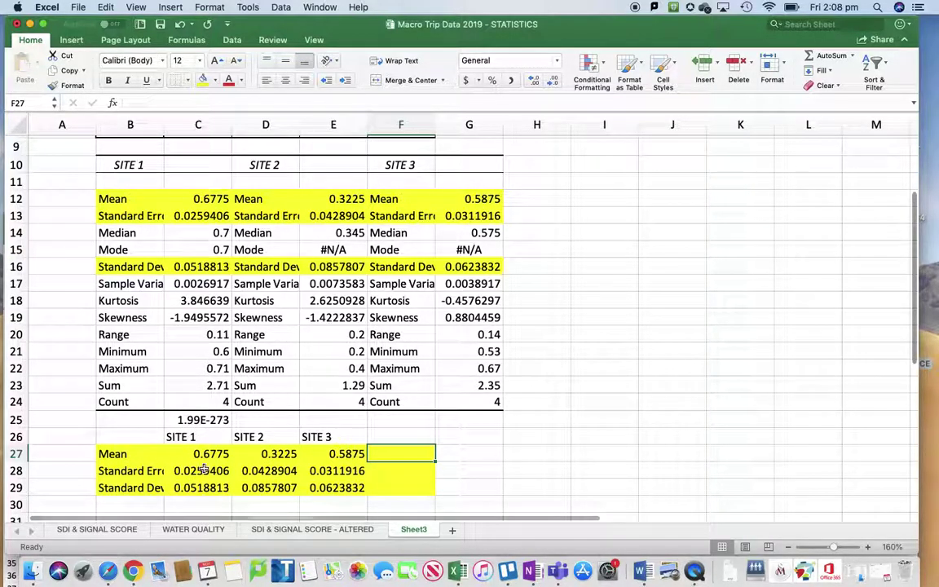
# Insert a 2-D clustered column chart of the means in C27:E27 and place it beside the statistics table, over columns H to M.
pyautogui.moveTo(192, 459); pyautogui.dragTo(346, 457)
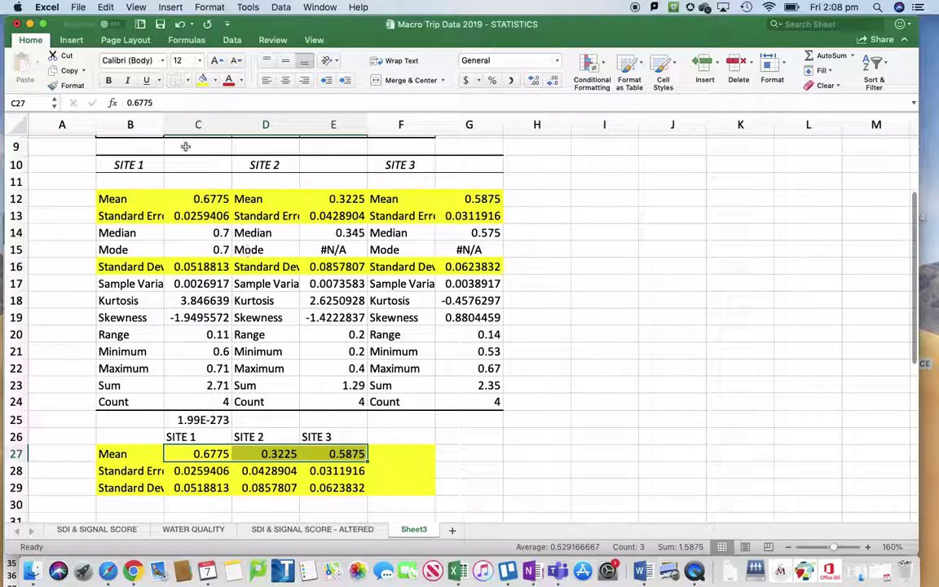
pyautogui.click(71, 40)
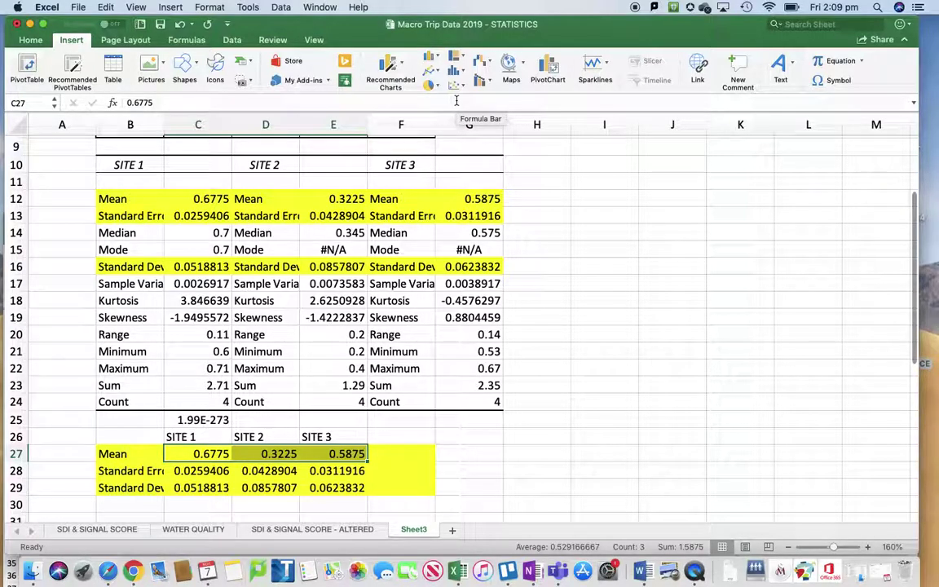
pyautogui.click(431, 60)
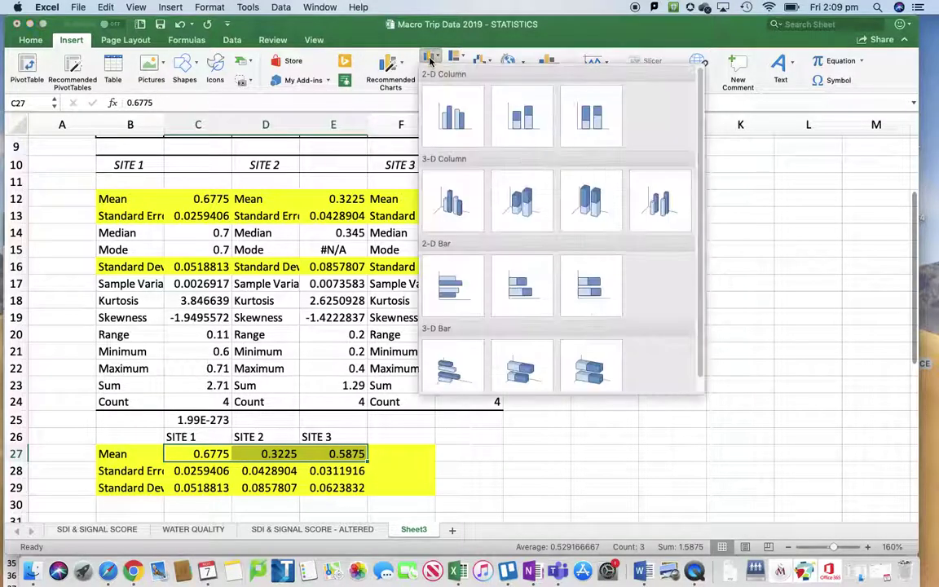
pyautogui.click(472, 143)
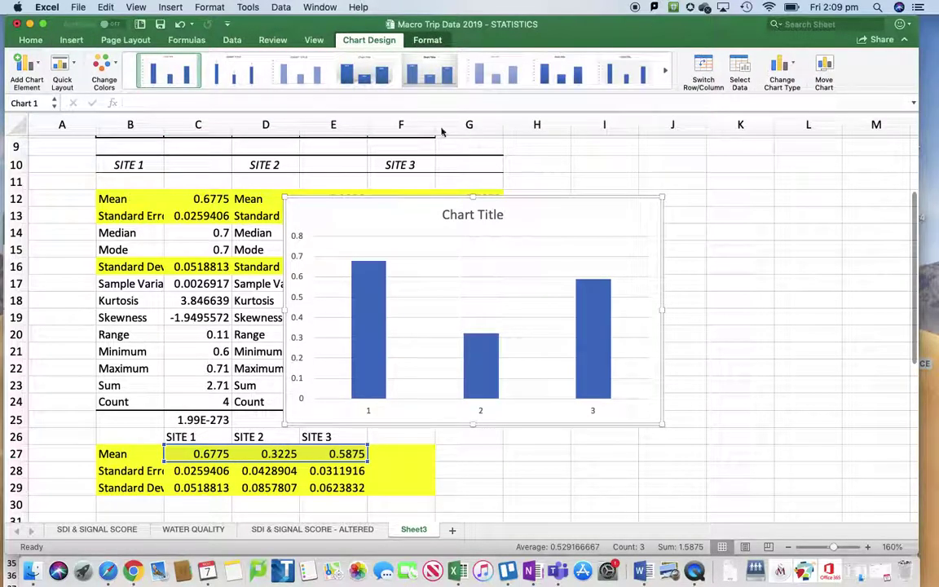
pyautogui.moveTo(361, 216); pyautogui.dragTo(585, 188)
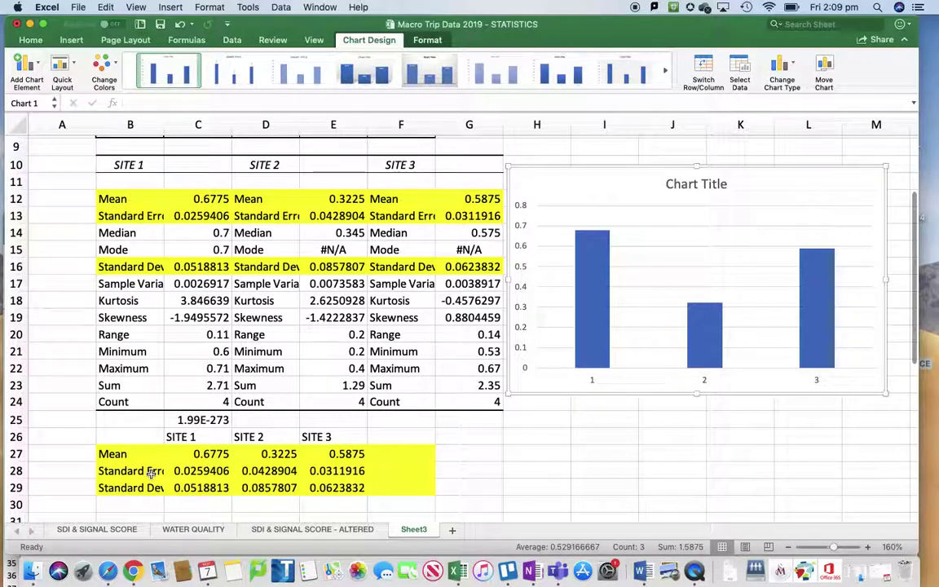
# Add error bars to the column chart, set their error amount to Custom and open the custom error values for editing.
pyautogui.click(591, 186)
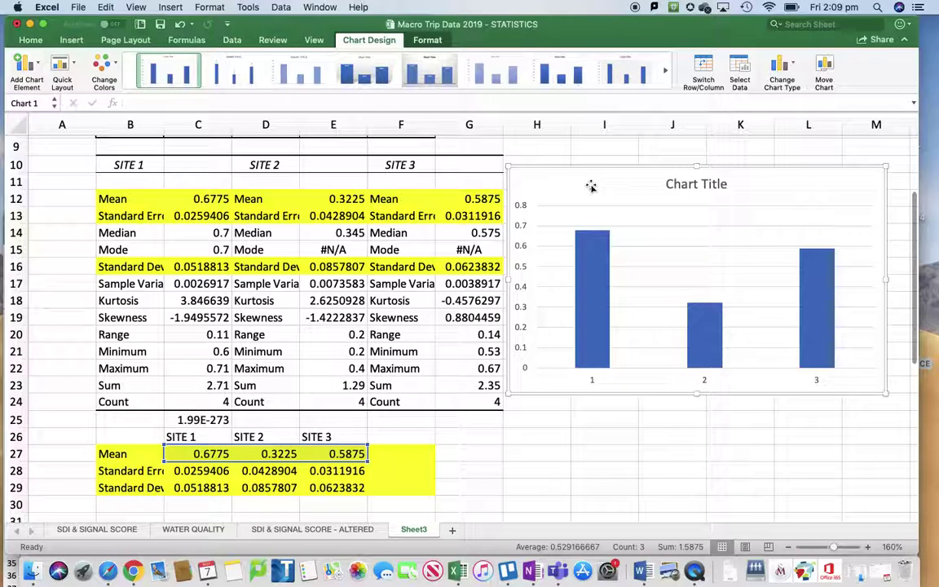
pyautogui.click(26, 64)
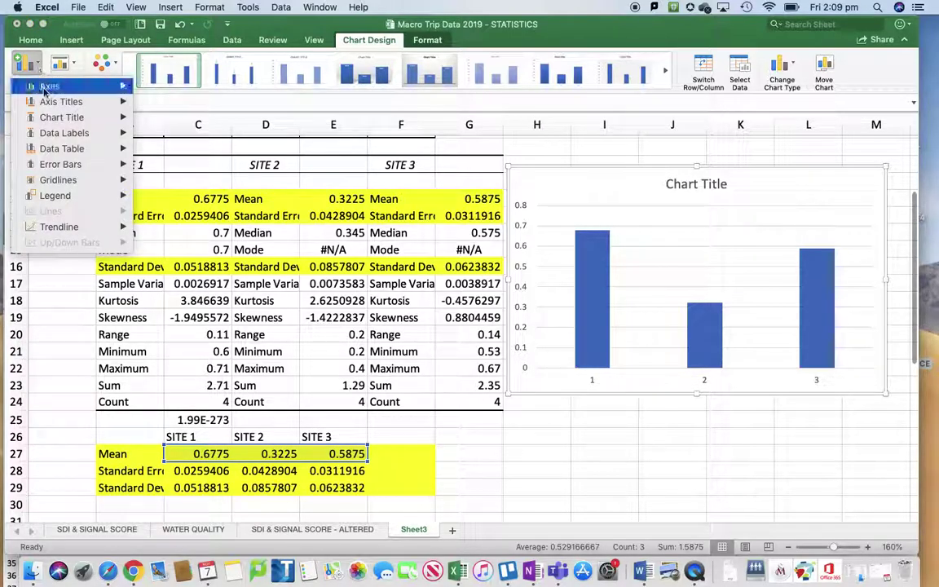
pyautogui.moveTo(124, 166)
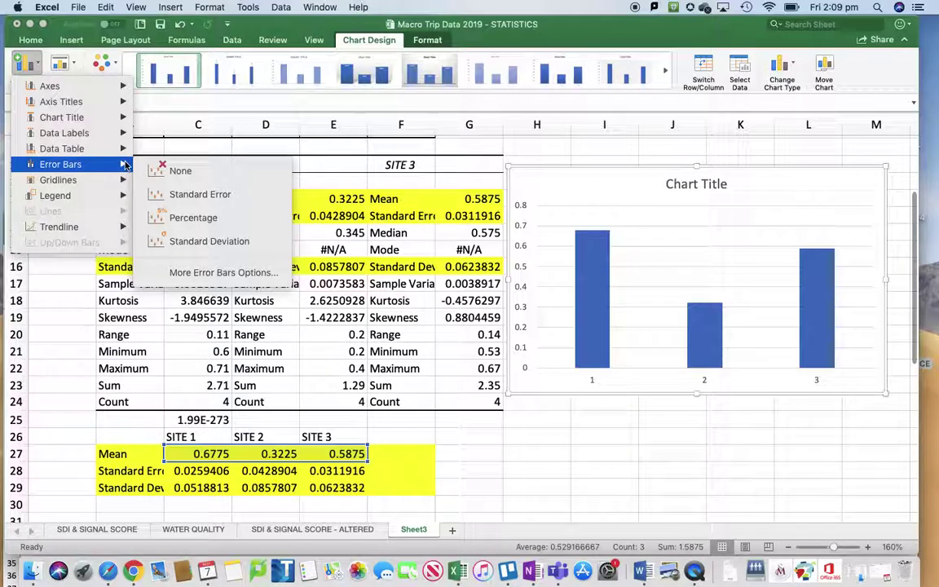
pyautogui.click(210, 274)
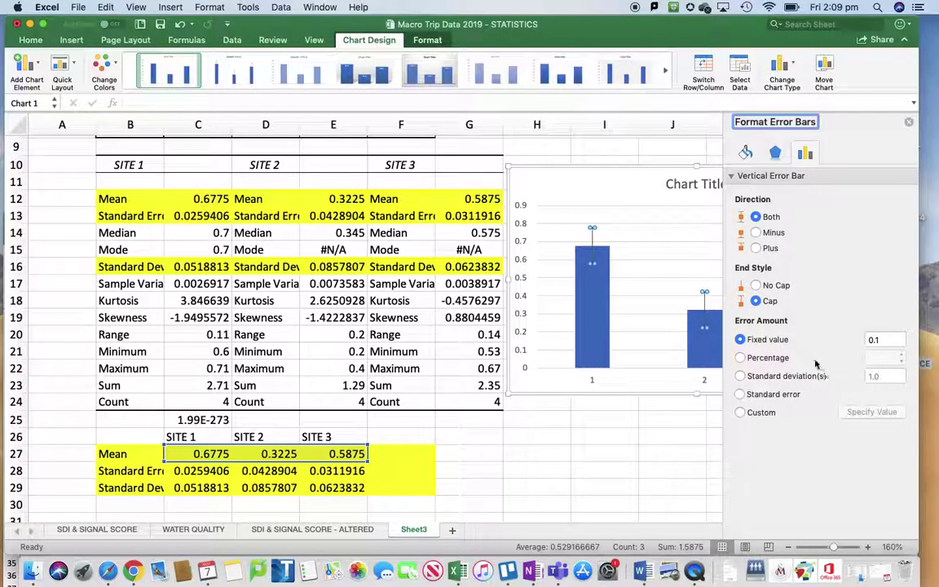
pyautogui.click(741, 411)
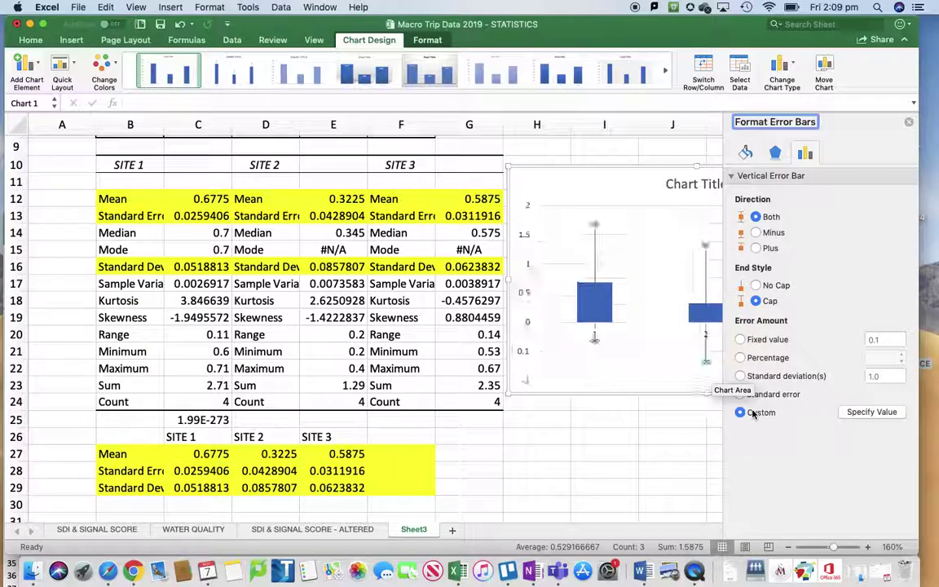
pyautogui.click(872, 412)
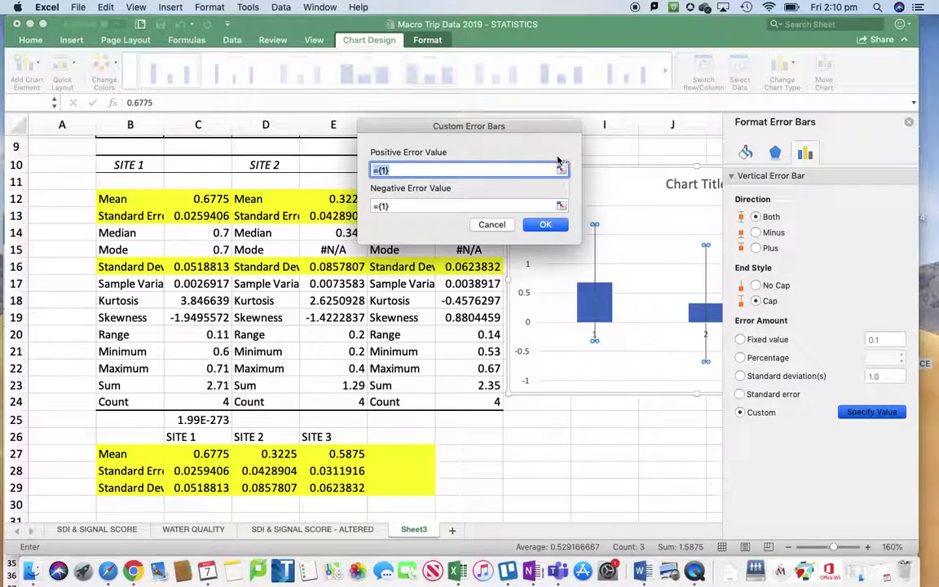
# Set both the positive and negative error values to the Standard Error cells C28:E28 and close the error bar formatting.
pyautogui.click(561, 170)
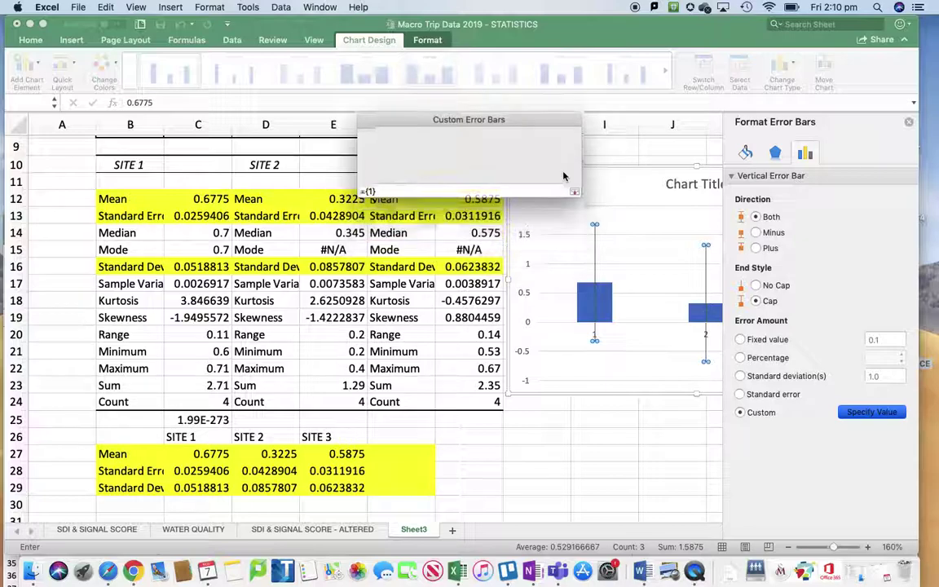
pyautogui.moveTo(181, 471); pyautogui.dragTo(352, 472)
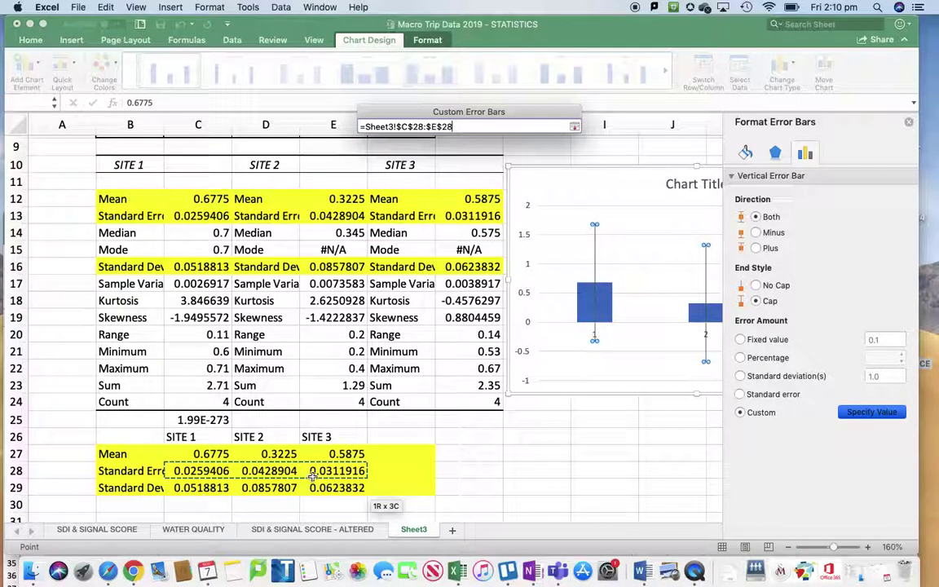
pyautogui.click(573, 126)
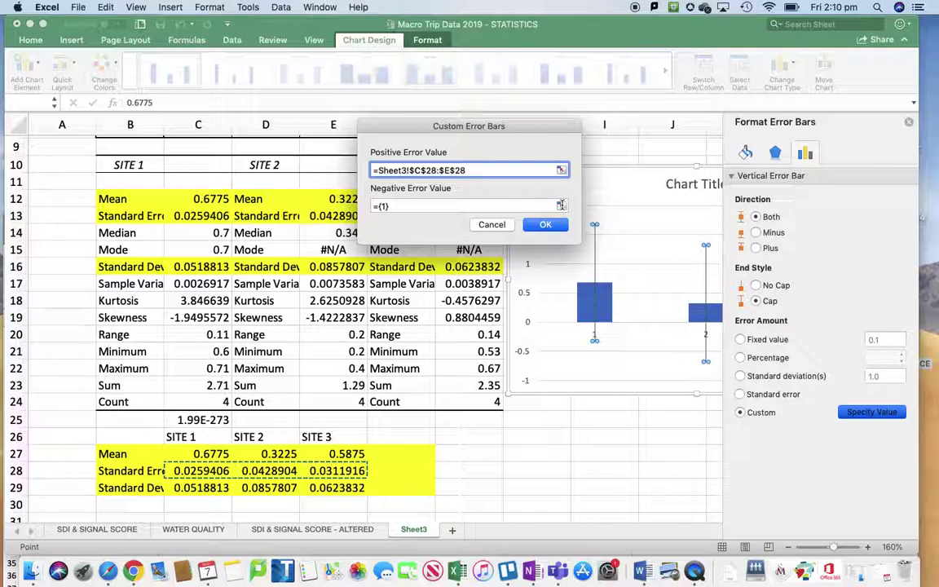
pyautogui.click(560, 205)
pyautogui.moveTo(184, 471); pyautogui.dragTo(334, 471)
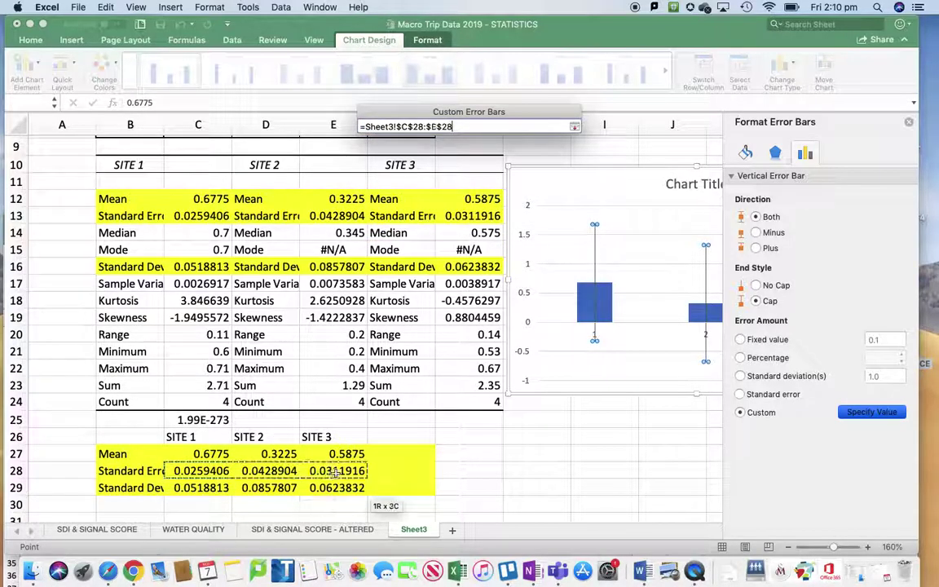
pyautogui.click(573, 127)
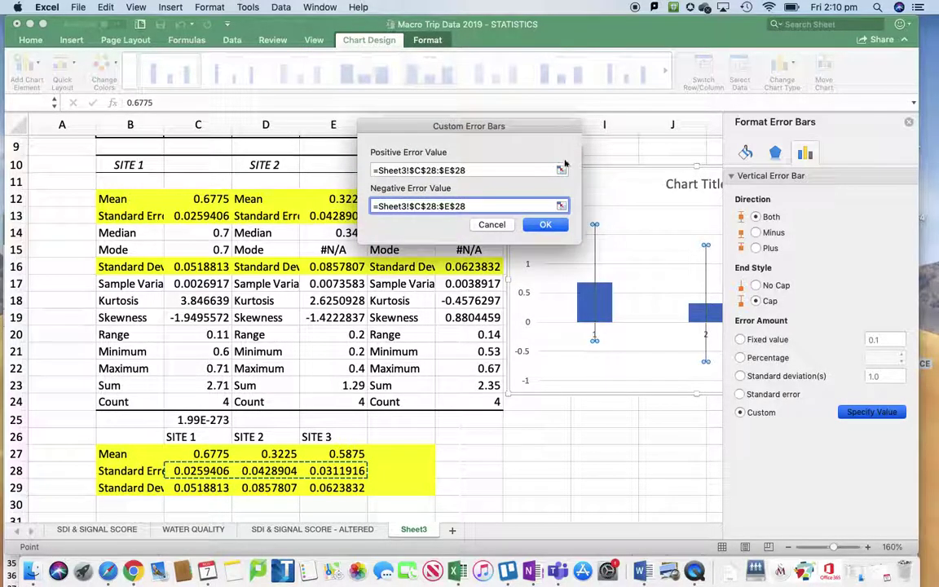
pyautogui.click(543, 222)
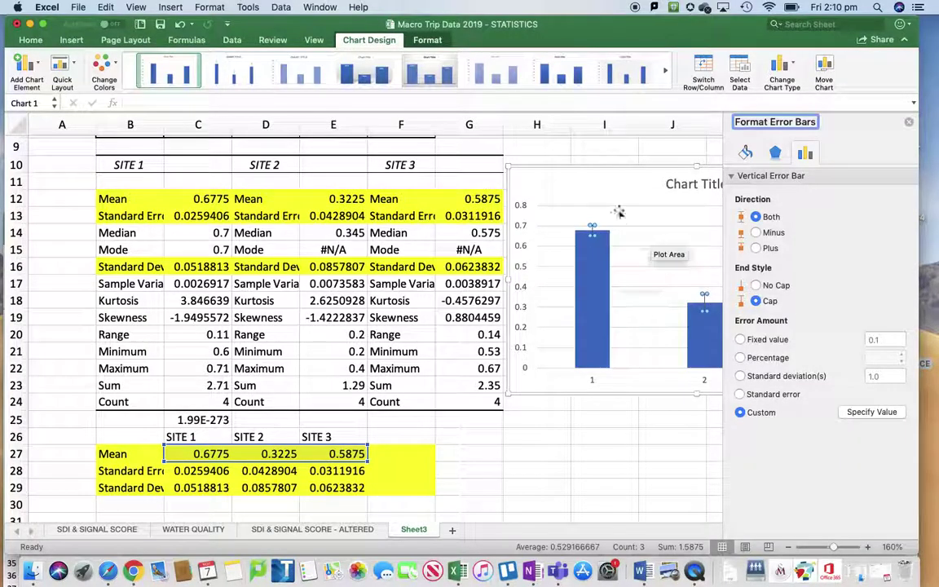
pyautogui.click(909, 124)
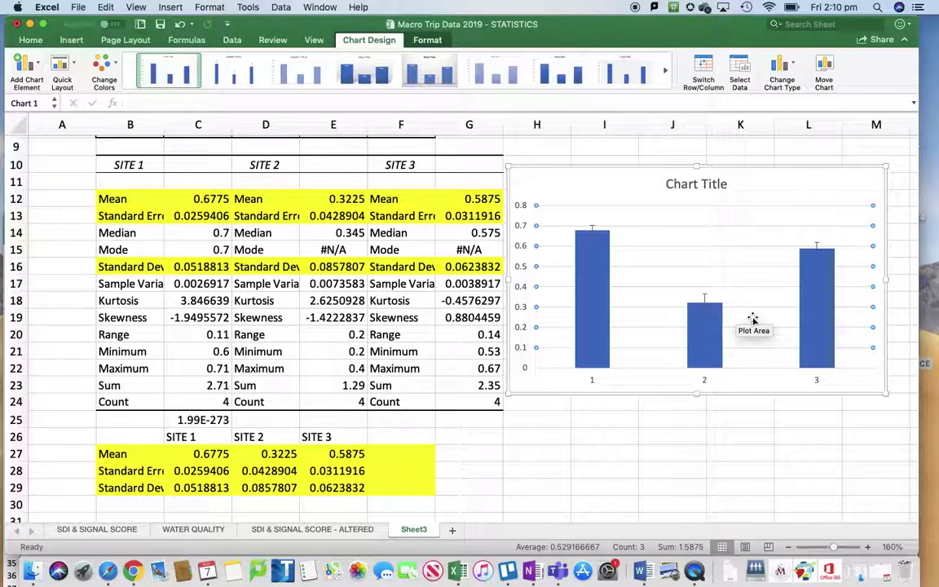
# Change the chart title to "SDI FOR SITES 1 - 3" and close the title formatting.
pyautogui.click(690, 184)
pyautogui.doubleClick(690, 184)
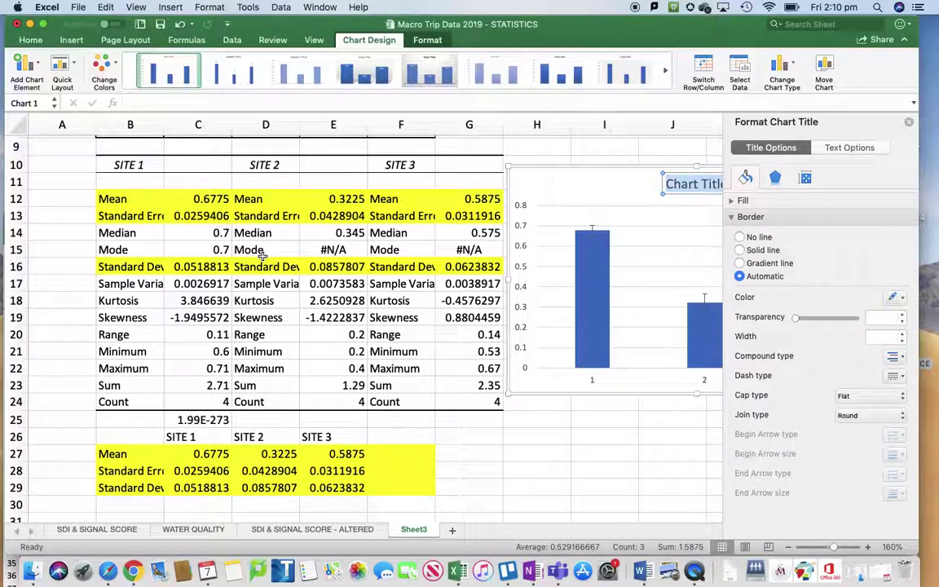
pyautogui.write('SDI FOR SITES')
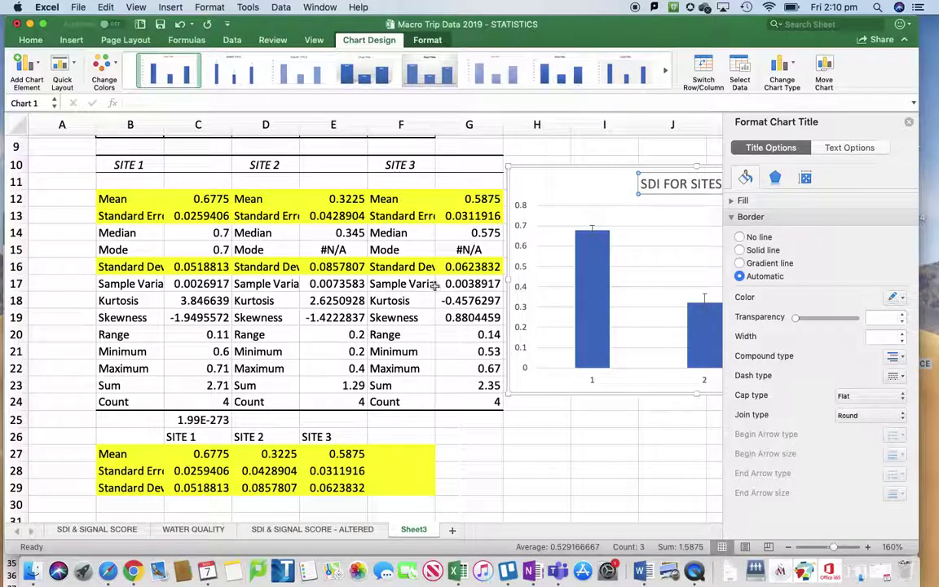
pyautogui.click(908, 122)
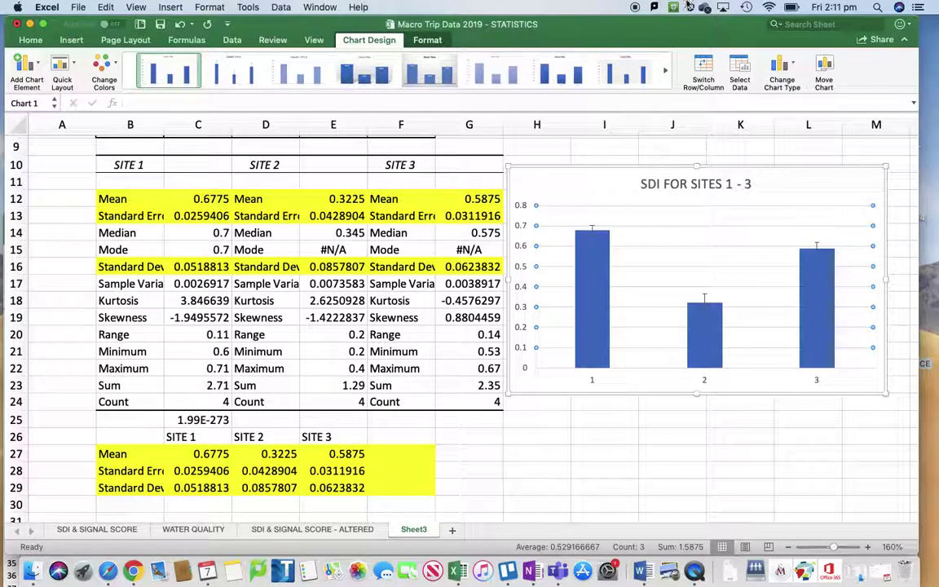
pyautogui.moveTo(610, 283)
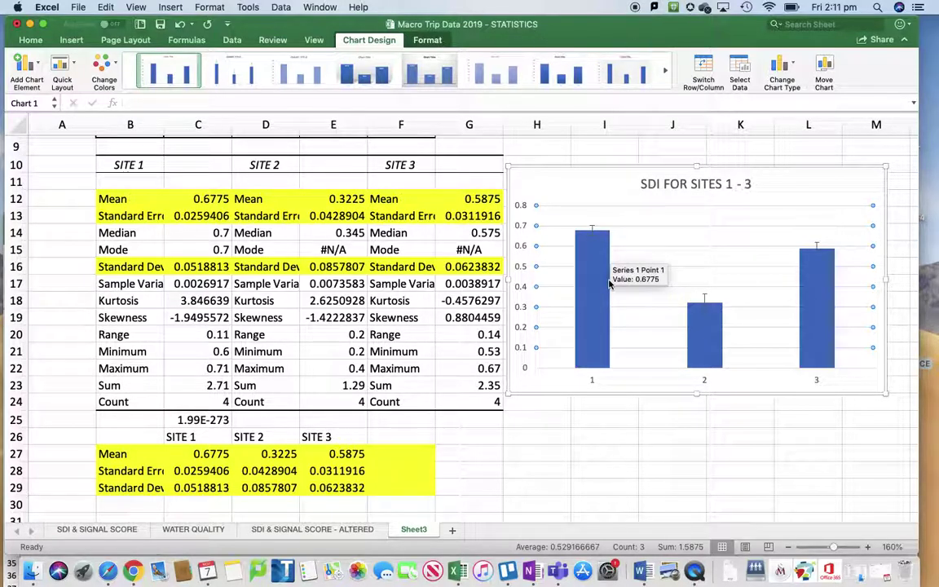